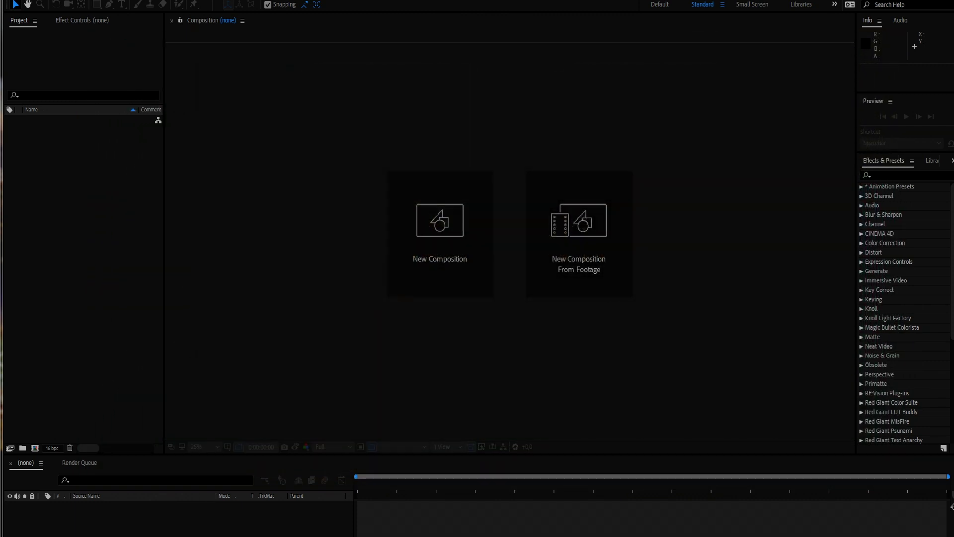
# Create a 1920×1080, 24 fps composition named Flag.
pyautogui.click(435, 241)
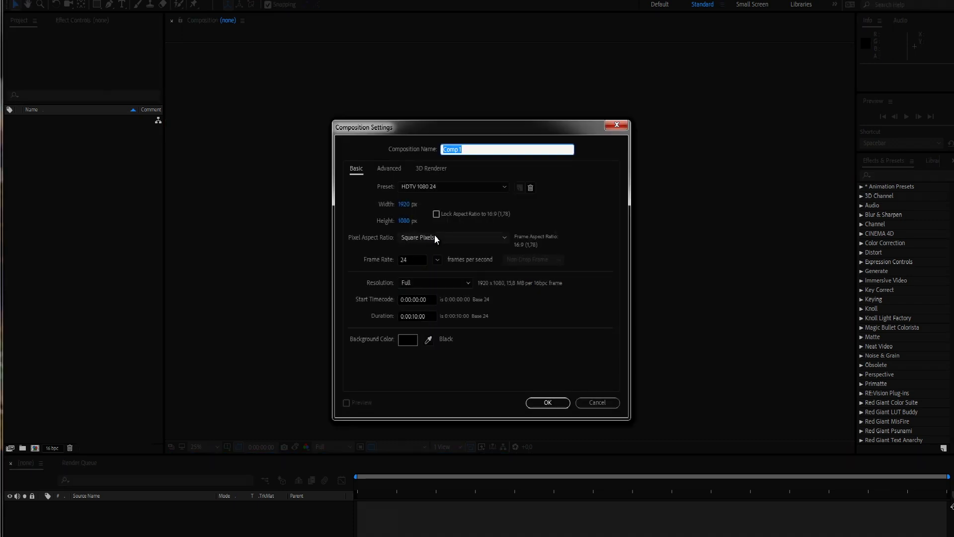
pyautogui.write('Flag')
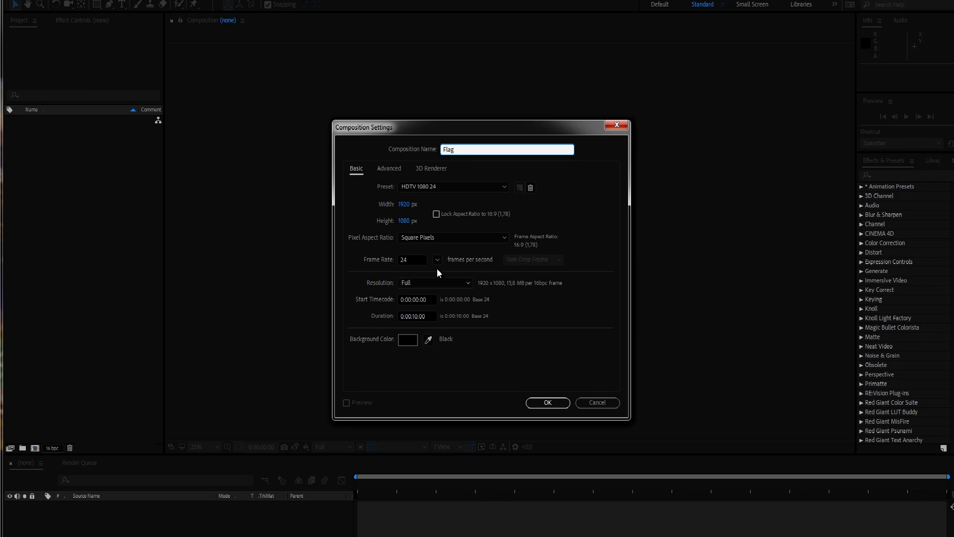
pyautogui.click(553, 404)
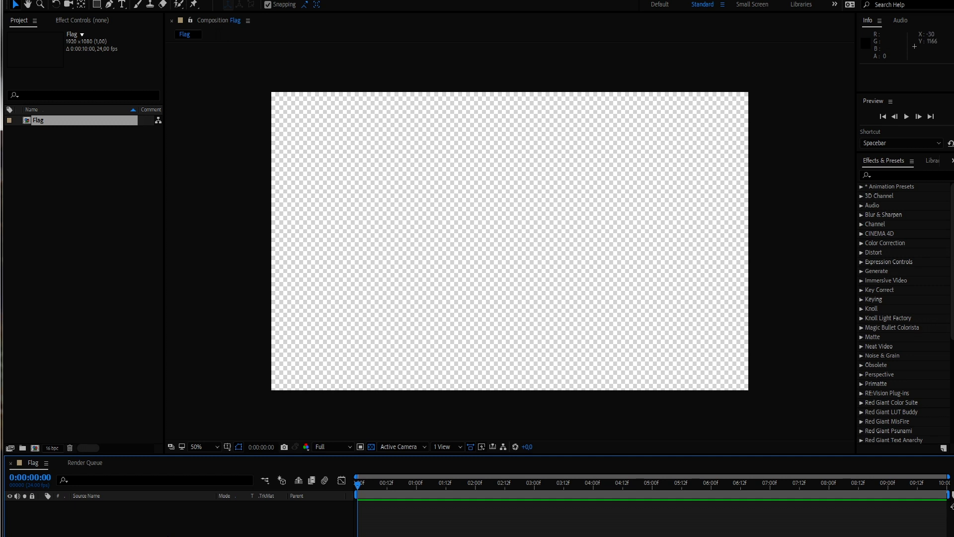
# Add a full-frame black solid layer named flag.
pyautogui.hotkey('ctrl', 'y')
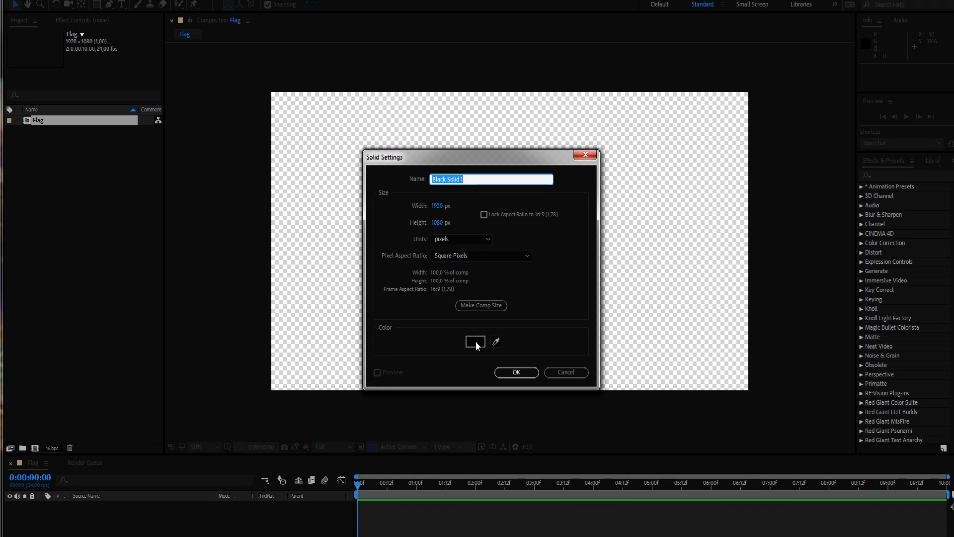
pyautogui.write('flag')
pyautogui.click(521, 374)
pyautogui.press('q')
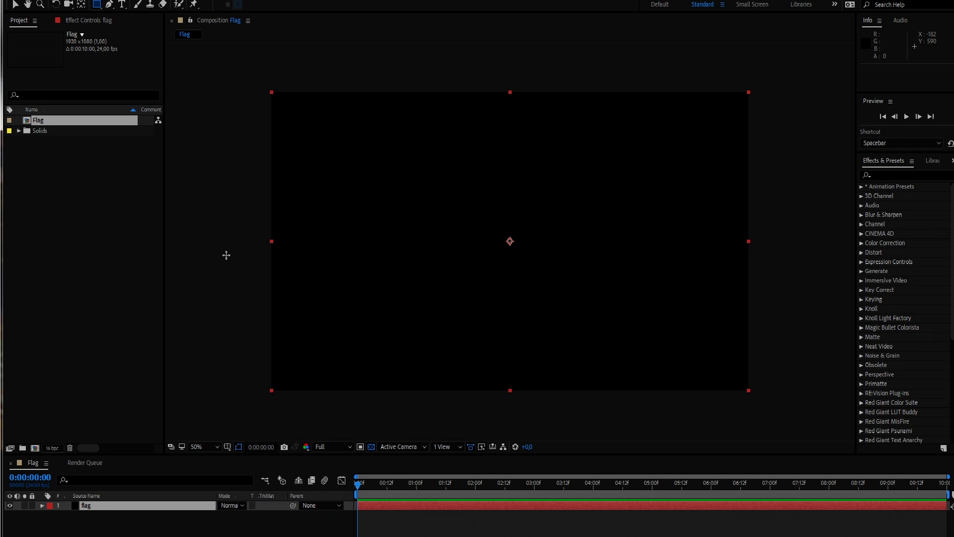
# Draw a rectangle mask trimming the flag solid to about 1040×550 just below centre.
pyautogui.click(97, 5)
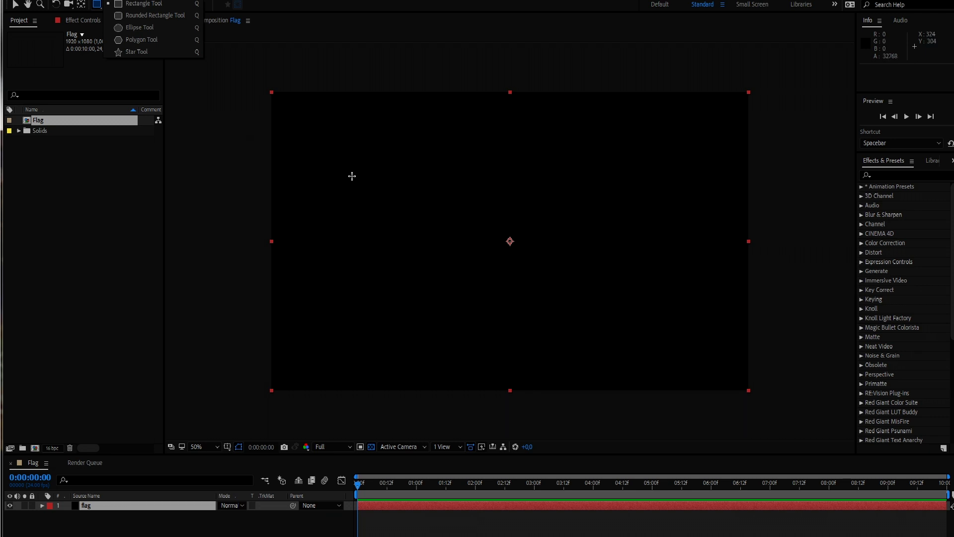
pyautogui.moveTo(395, 175); pyautogui.dragTo(653, 327)
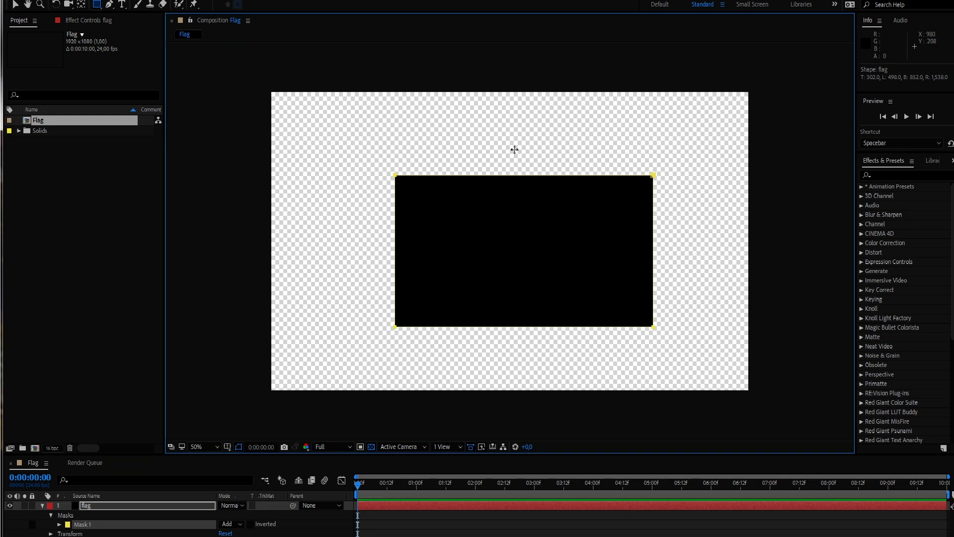
pyautogui.press('v')
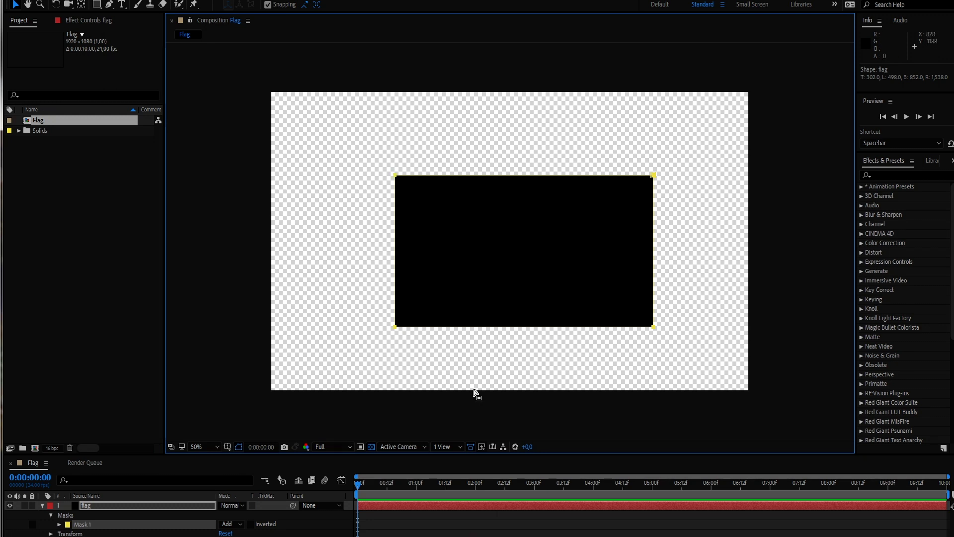
# Draw a first ellipse mask over the flag's top-left edge with the Ellipse tool.
pyautogui.click(101, 508)
pyautogui.press('q')
pyautogui.press('q')
pyautogui.press('q')
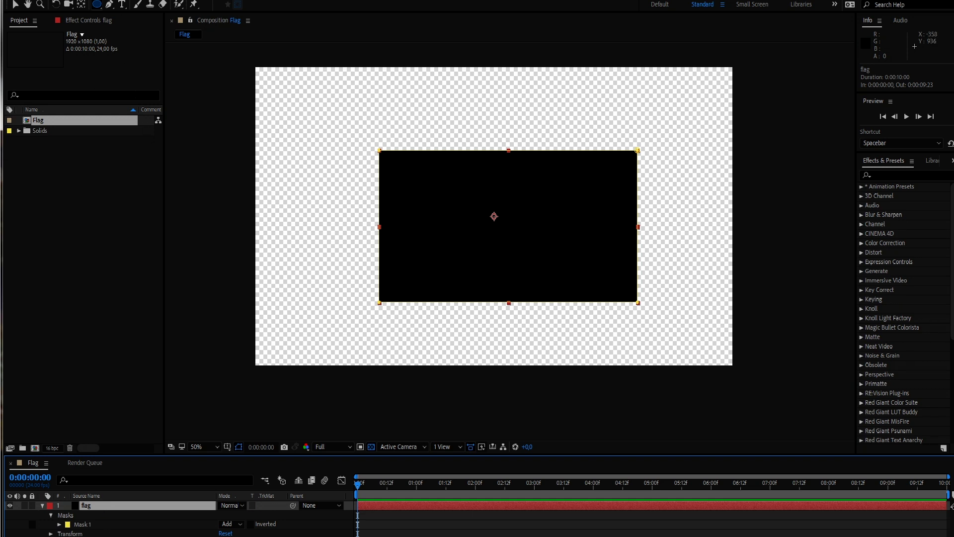
pyautogui.click(101, 11)
pyautogui.click(124, 28)
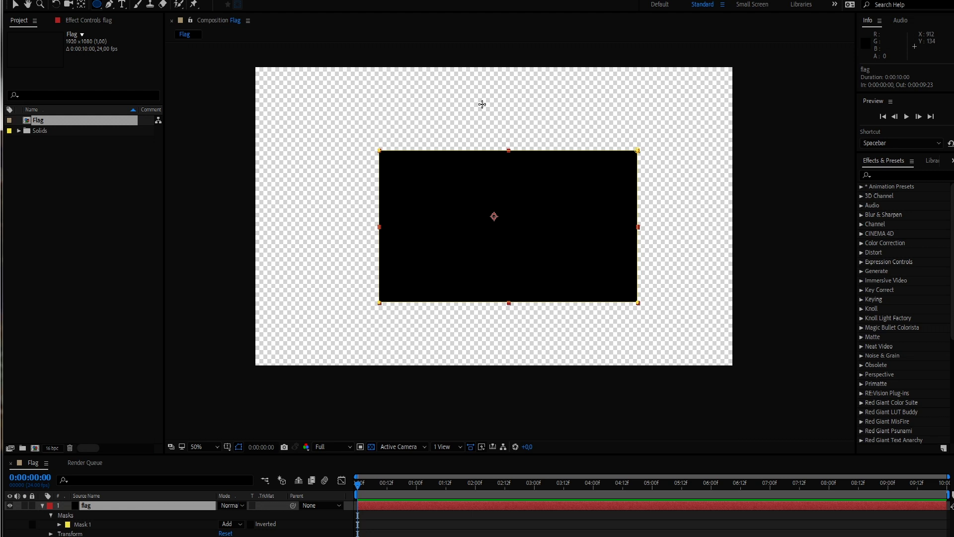
pyautogui.moveTo(390, 141); pyautogui.dragTo(422, 158)
pyautogui.press('/')
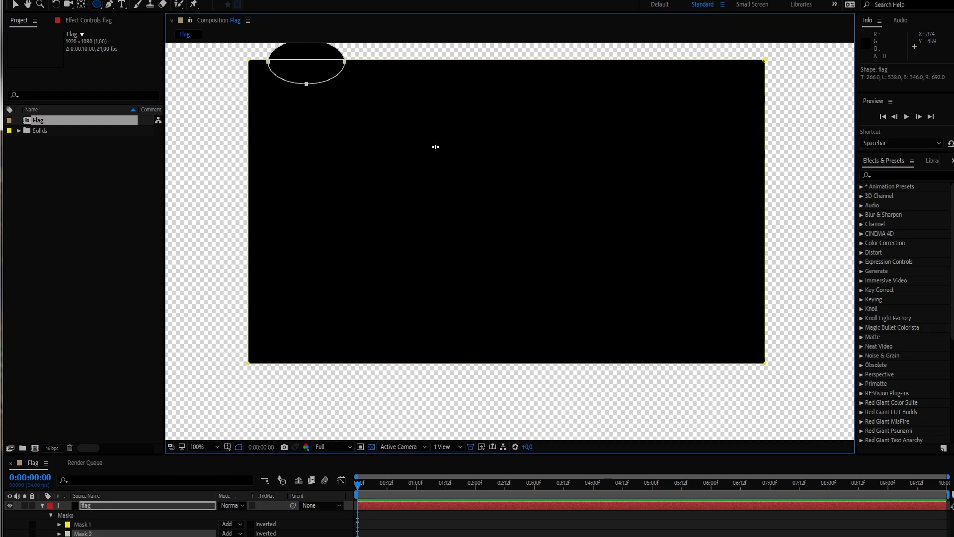
pyautogui.moveTo(366, 85); pyautogui.dragTo(356, 156)
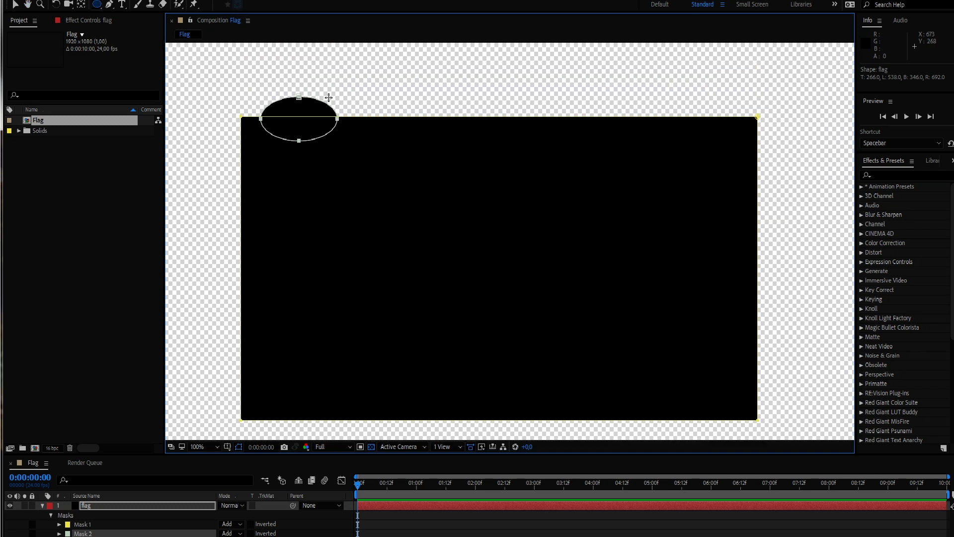
# Add seven overlapping ellipse masks along the flag's top edge.
pyautogui.moveTo(327, 98)
pyautogui.mouseDown()
pyautogui.moveTo(374, 134)
pyautogui.moveTo(403, 134)
pyautogui.mouseUp()
pyautogui.moveTo(395, 101); pyautogui.dragTo(569, 133)
pyautogui.moveTo(570, 107); pyautogui.dragTo(607, 127)
pyautogui.moveTo(741, 103); pyautogui.dragTo(792, 147)
pyautogui.moveTo(716, 105); pyautogui.dragTo(757, 136)
pyautogui.moveTo(661, 113); pyautogui.dragTo(746, 130)
pyautogui.moveTo(607, 100); pyautogui.dragTo(688, 124)
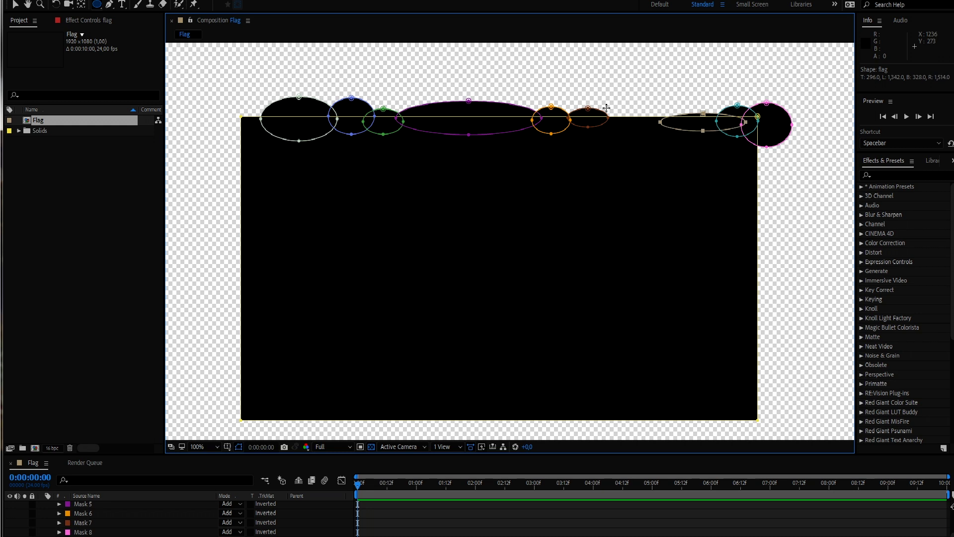
# Add six overlapping ellipse masks along the flag's bottom edge.
pyautogui.press(',')
pyautogui.moveTo(377, 317); pyautogui.dragTo(479, 345)
pyautogui.moveTo(467, 320); pyautogui.dragTo(509, 340)
pyautogui.moveTo(618, 323); pyautogui.dragTo(666, 353)
pyautogui.moveTo(544, 320); pyautogui.dragTo(584, 343)
pyautogui.moveTo(576, 323); pyautogui.dragTo(617, 339)
pyautogui.moveTo(600, 326); pyautogui.dragTo(633, 343)
# Add ellipse masks down the right edge and fill remaining bottom-edge gaps.
pyautogui.moveTo(520, 321); pyautogui.dragTo(584, 353)
pyautogui.moveTo(495, 322); pyautogui.dragTo(550, 339)
pyautogui.moveTo(624, 177); pyautogui.dragTo(646, 204)
pyautogui.moveTo(625, 194); pyautogui.dragTo(649, 223)
pyautogui.moveTo(619, 230)
pyautogui.mouseDown()
pyautogui.moveTo(658, 294)
pyautogui.moveTo(653, 323)
pyautogui.mouseUp()
pyautogui.moveTo(623, 311); pyautogui.dragTo(655, 339)
pyautogui.moveTo(616, 277); pyautogui.dragTo(646, 295)
pyautogui.moveTo(177, 453); pyautogui.dragTo(179, 344)
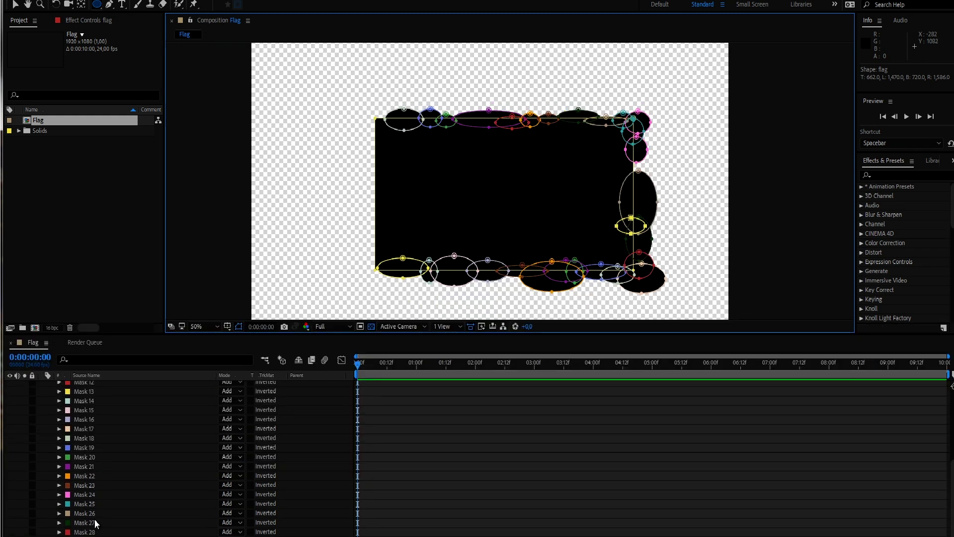
pyautogui.scroll(5, 96, 447)
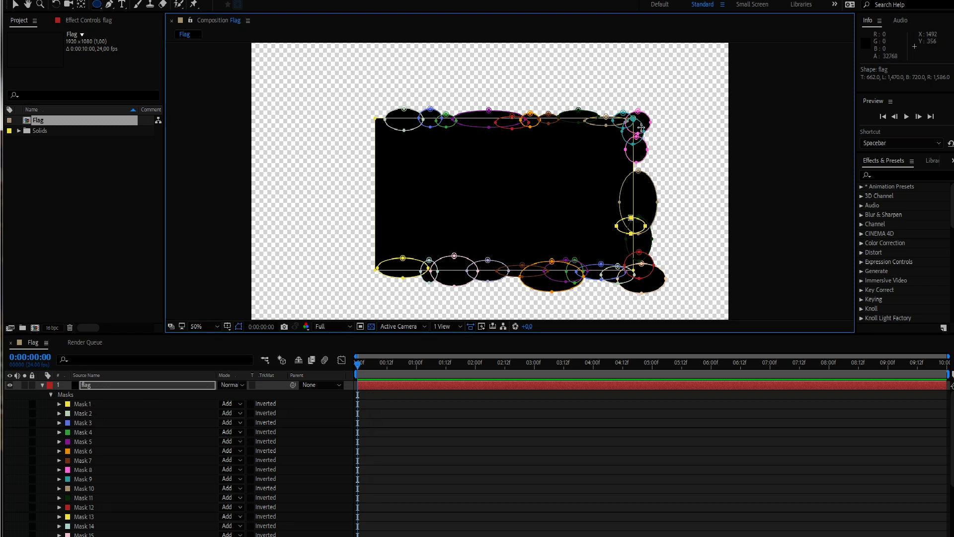
# Set the ellipse masks to Subtract, keeping Mask 1 as Add, and collapse the flag layer.
pyautogui.hotkey('ctrl', 'a')
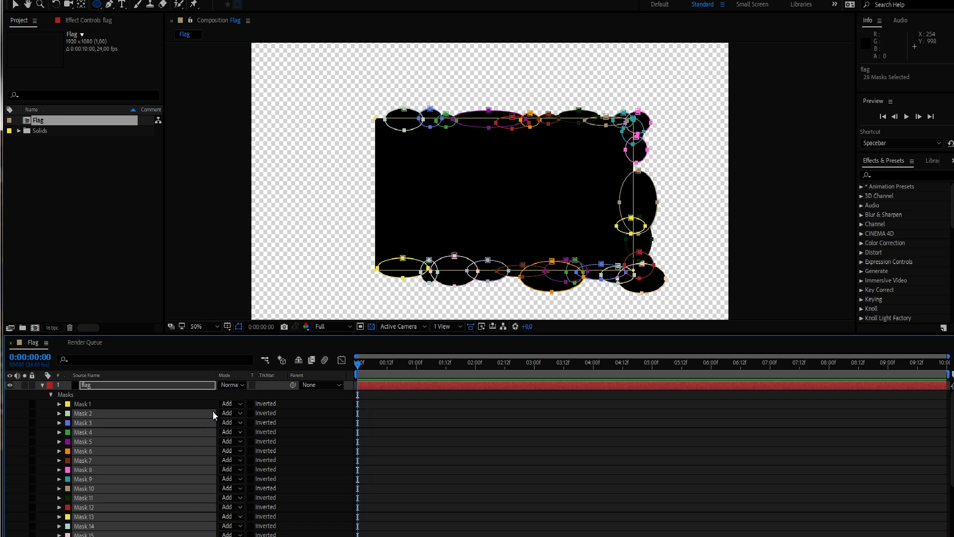
pyautogui.click(240, 413)
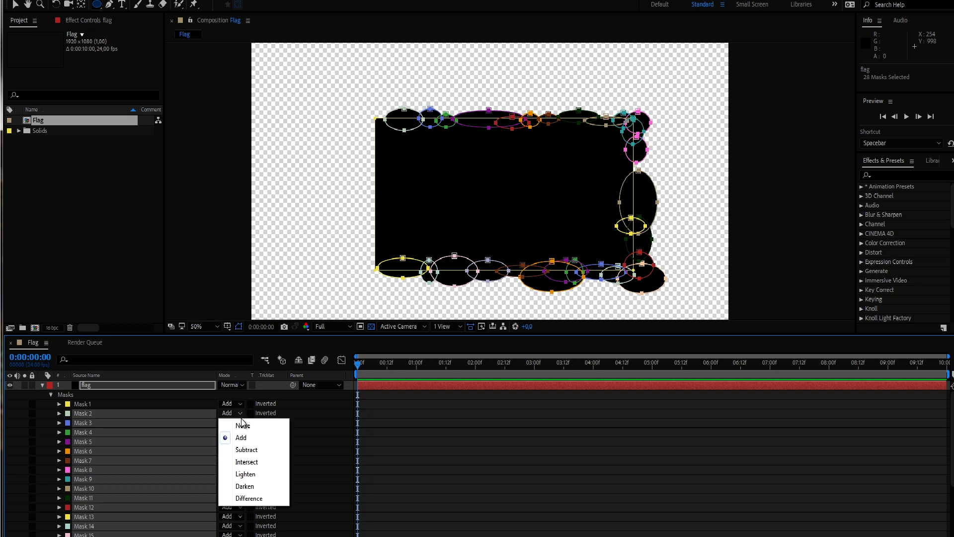
pyautogui.click(253, 449)
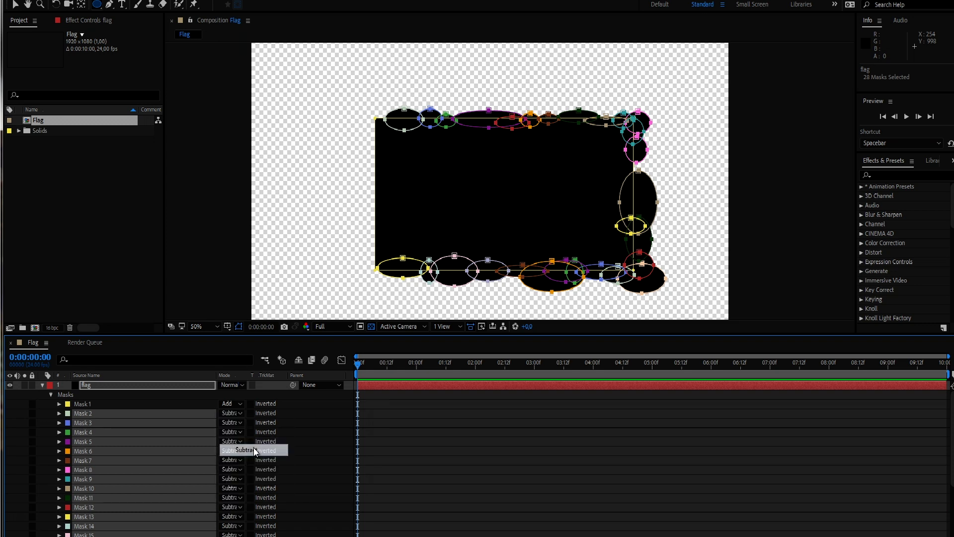
pyautogui.click(498, 470)
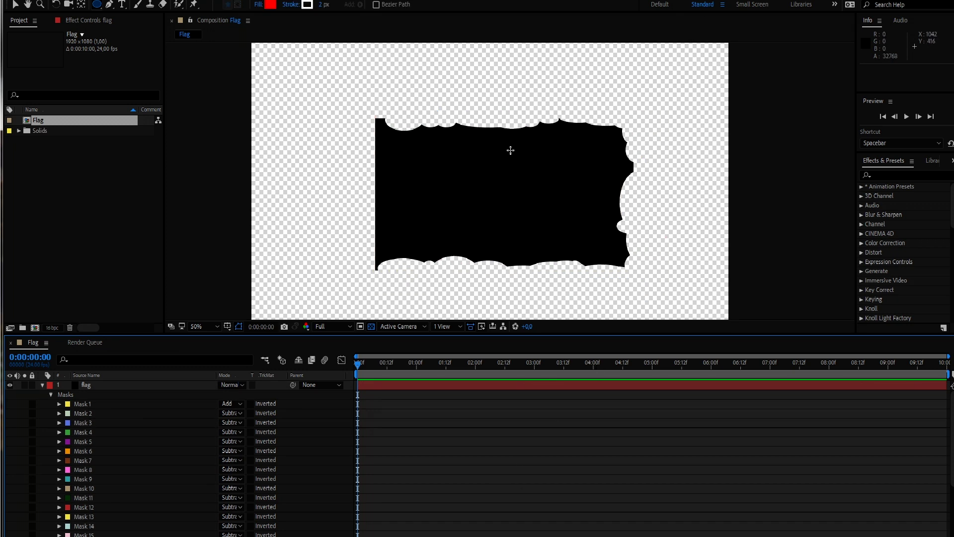
pyautogui.click(55, 384)
pyautogui.click(43, 385)
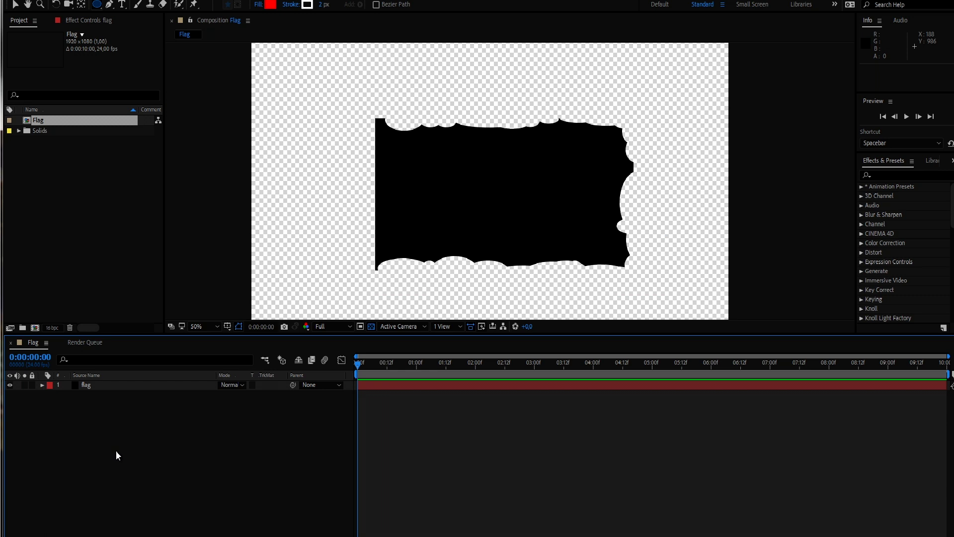
pyautogui.click(91, 386)
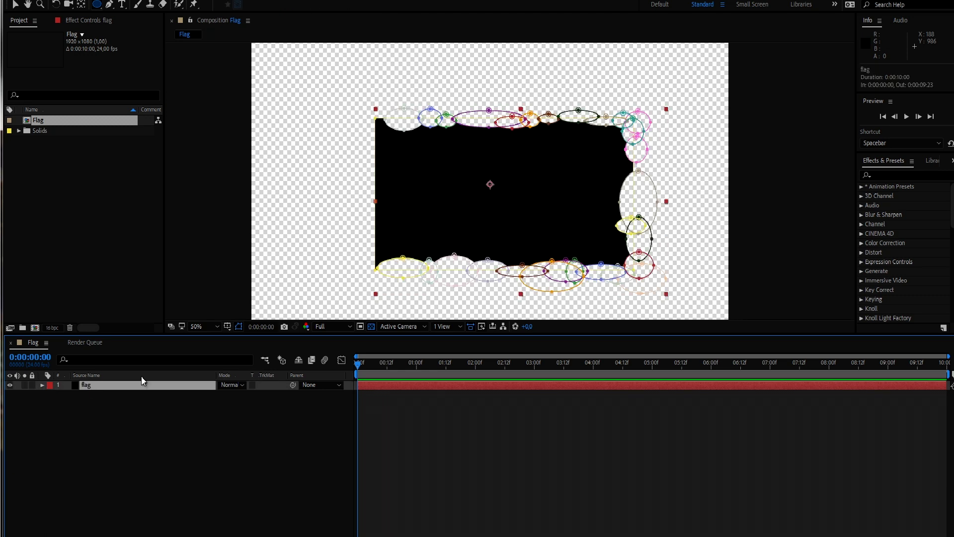
pyautogui.click(175, 476)
pyautogui.click(88, 387)
# Apply Simple Choker to the flag layer with Choke Matte around 10.
pyautogui.click(224, 451)
pyautogui.click(885, 176)
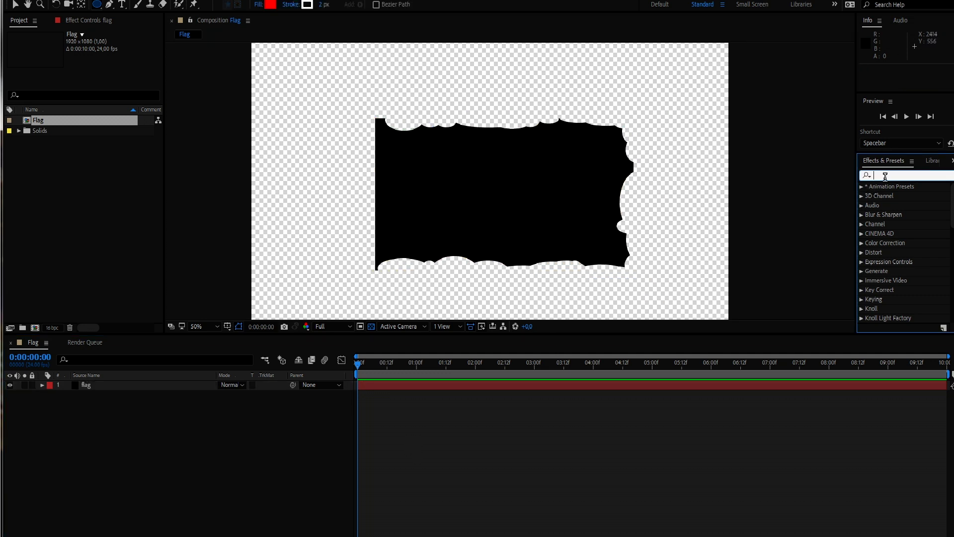
pyautogui.write('chok')
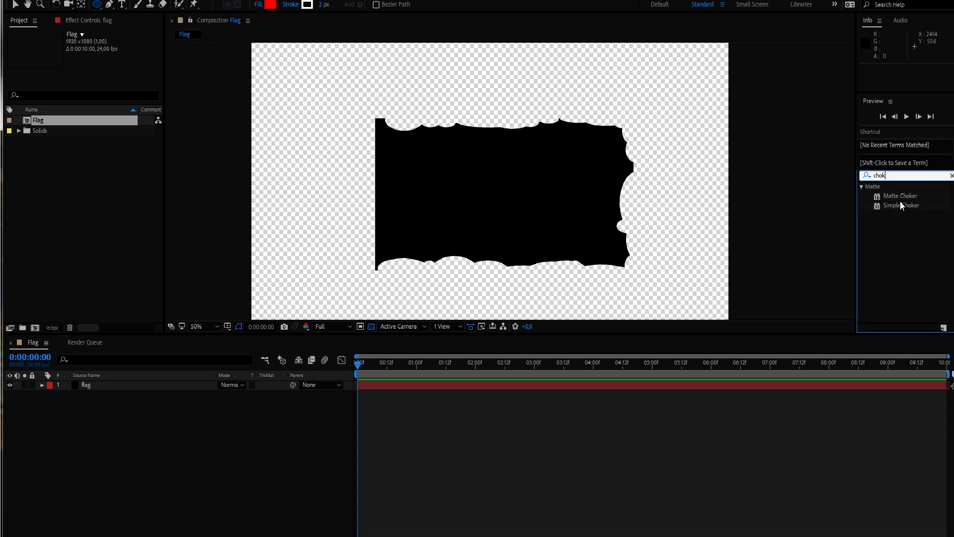
pyautogui.moveTo(902, 205); pyautogui.dragTo(438, 383)
pyautogui.press('v')
pyautogui.moveTo(97, 62); pyautogui.dragTo(64, 79)
# Zoom in on the flag's top edge and toggle Simple Choker off and on to compare.
pyautogui.press('.')
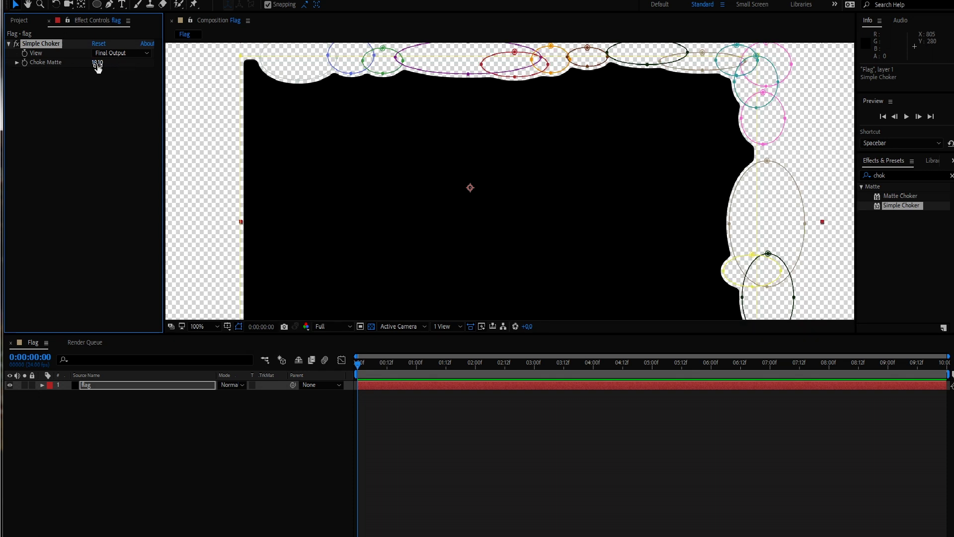
pyautogui.scroll(1, 510, 180)
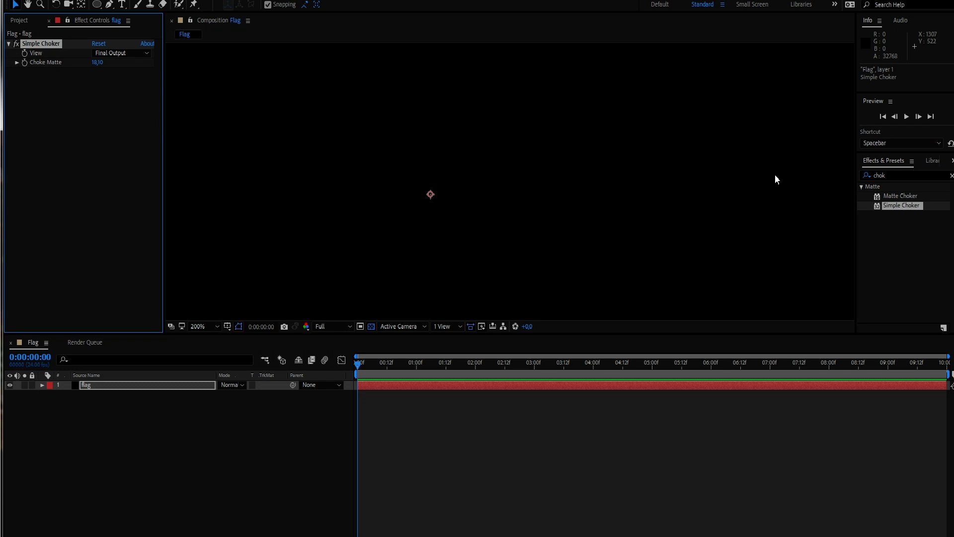
pyautogui.moveTo(780, 158); pyautogui.dragTo(541, 347)
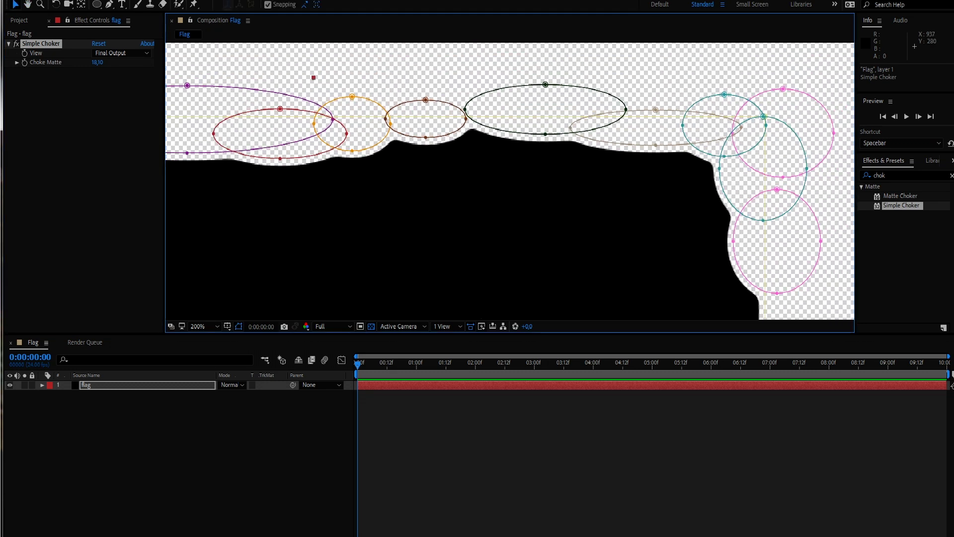
pyautogui.click(16, 44)
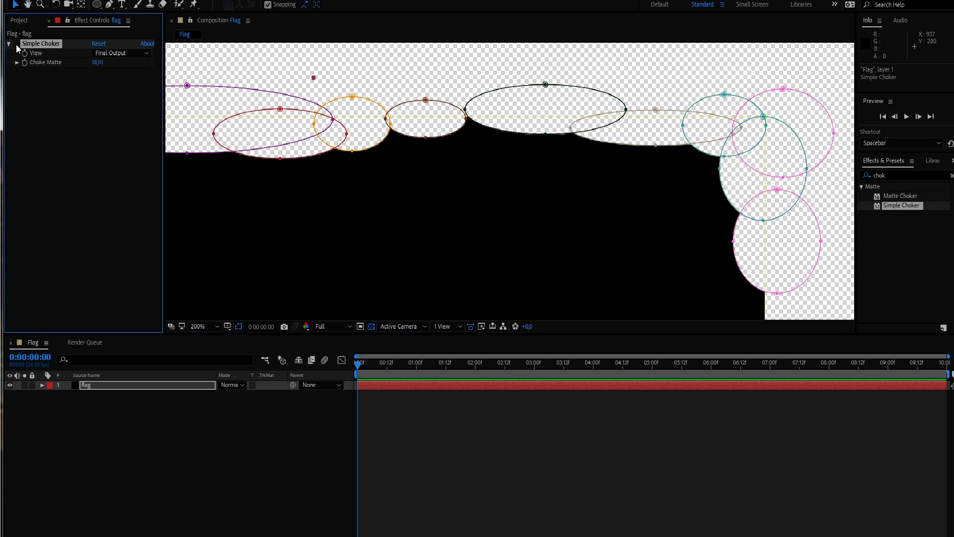
pyautogui.click(16, 45)
pyautogui.click(16, 44)
pyautogui.click(17, 44)
pyautogui.press(',')
pyautogui.moveTo(528, 225); pyautogui.dragTo(632, 141)
# Apply Roughen Edges to the flag layer with Border 9.30 and Scale 78.
pyautogui.click(252, 463)
pyautogui.click(905, 173)
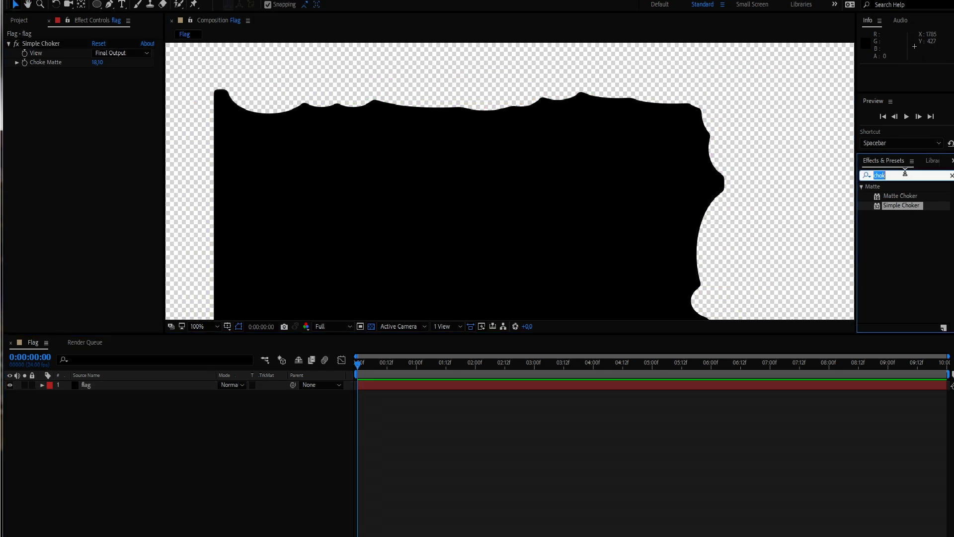
pyautogui.write('roughe')
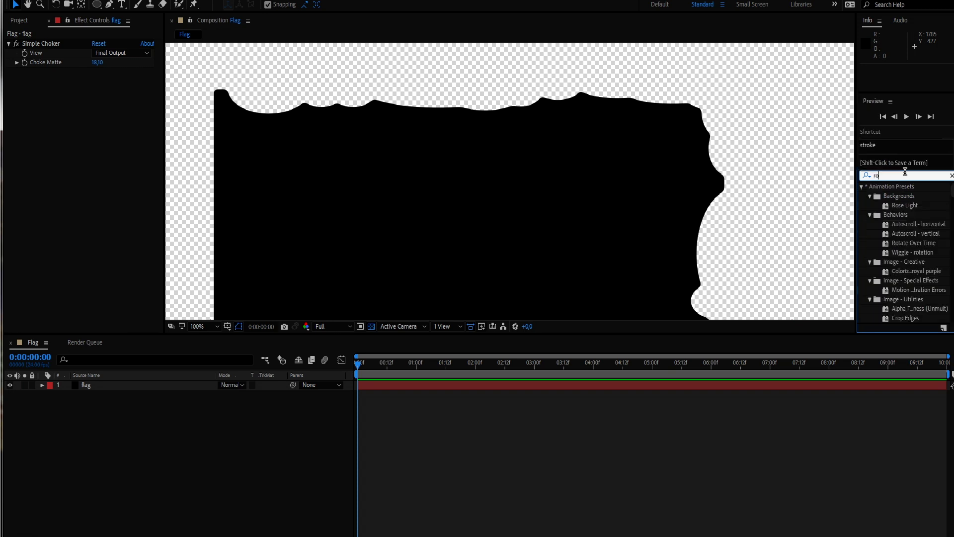
pyautogui.moveTo(901, 195); pyautogui.dragTo(119, 384)
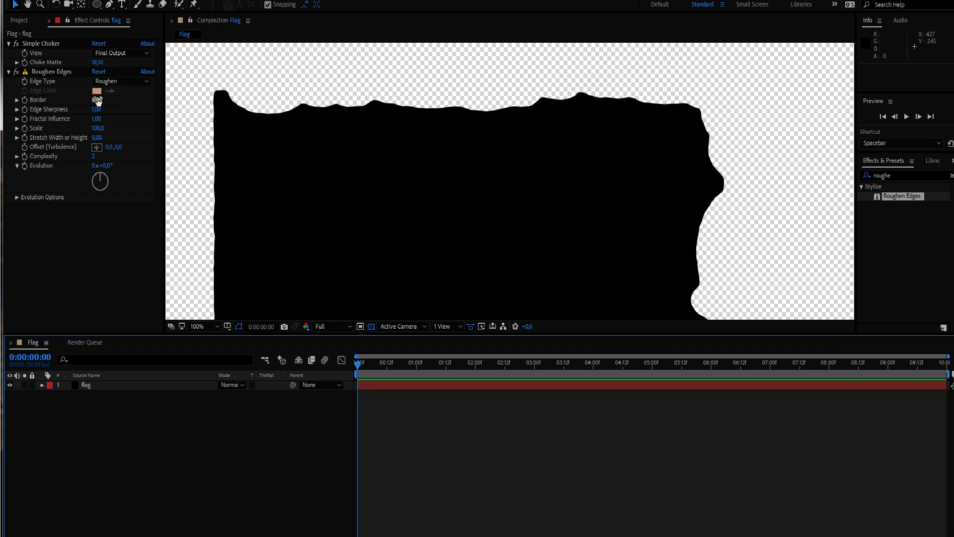
pyautogui.moveTo(100, 103); pyautogui.dragTo(90, 131)
pyautogui.click(177, 441)
pyautogui.scroll(-2, 515, 207)
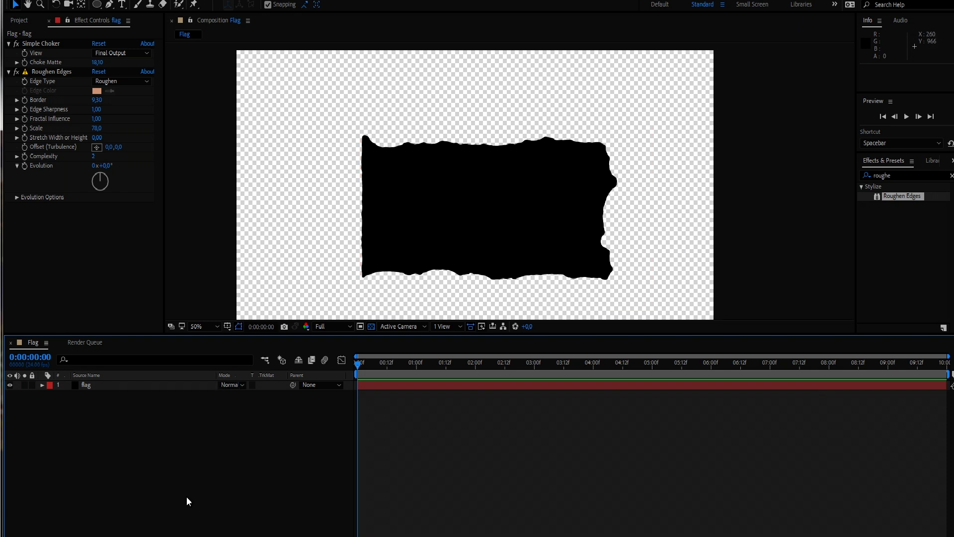
# Create a white solid layer named y.
pyautogui.hotkey('ctrl', 'y')
pyautogui.write('y')
pyautogui.click(475, 341)
pyautogui.click(563, 261)
pyautogui.click(272, 81)
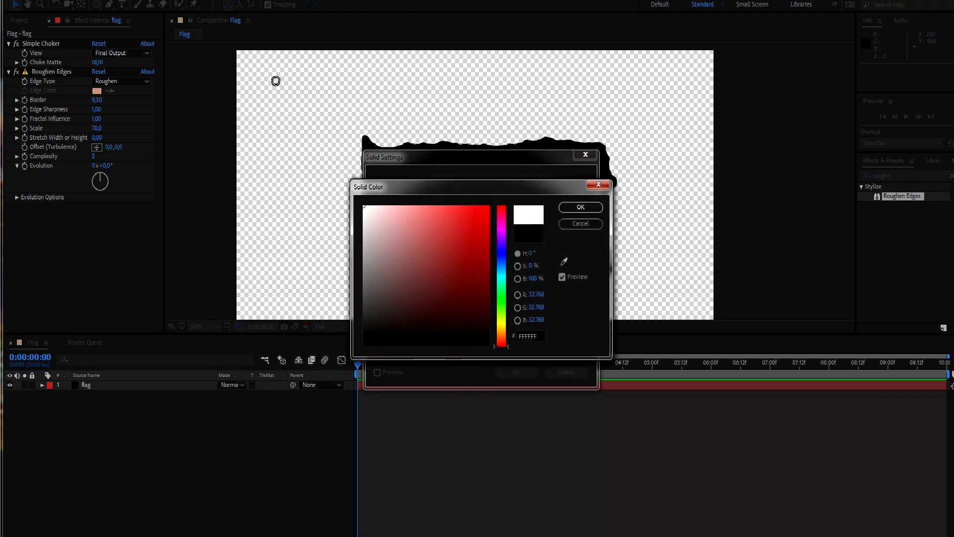
pyautogui.click(593, 209)
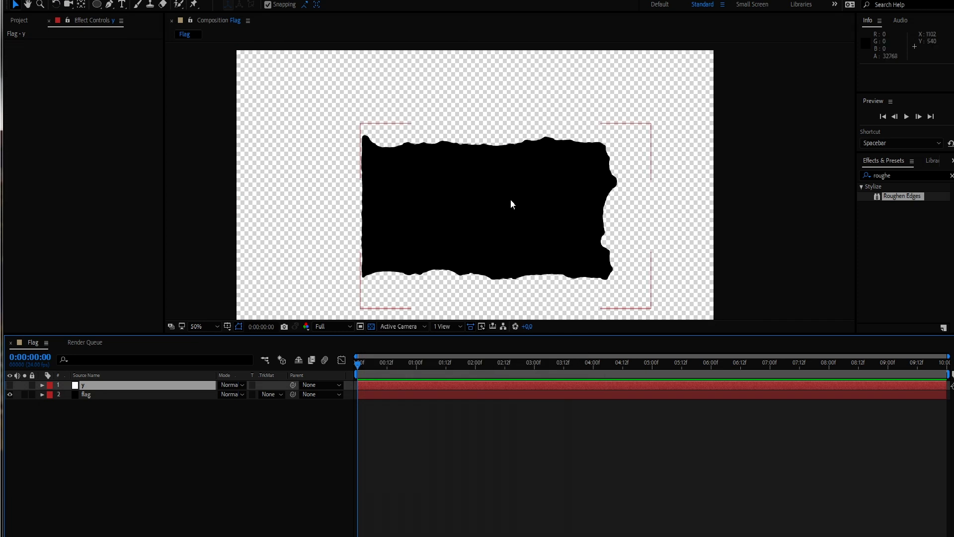
# Mask the y layer to an upright oval in the middle of the flag.
pyautogui.click(97, 4)
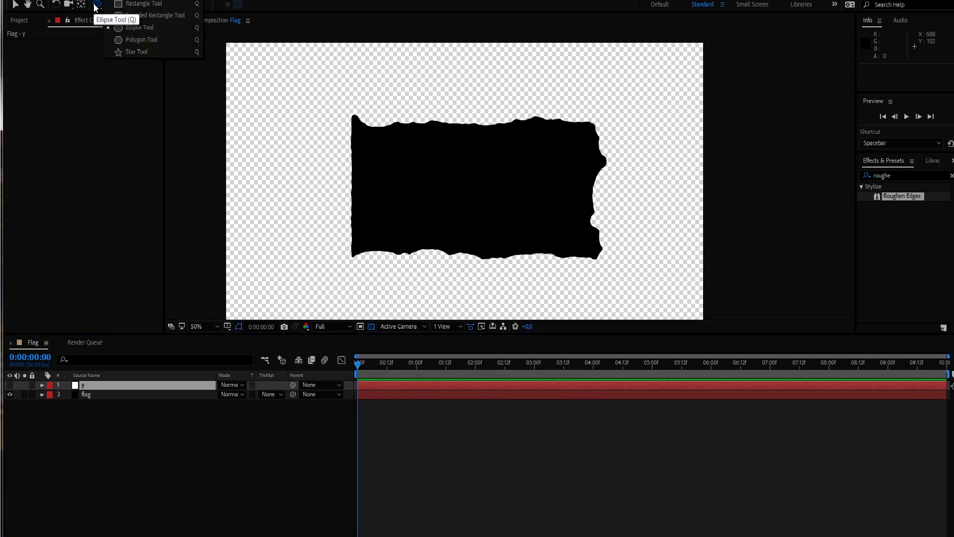
pyautogui.moveTo(96, 7); pyautogui.dragTo(153, 25)
pyautogui.moveTo(437, 201)
pyautogui.mouseDown()
pyautogui.moveTo(493, 151)
pyautogui.moveTo(469, 160)
pyautogui.moveTo(521, 145)
pyautogui.moveTo(507, 143)
pyautogui.mouseUp()
pyautogui.click(9, 385)
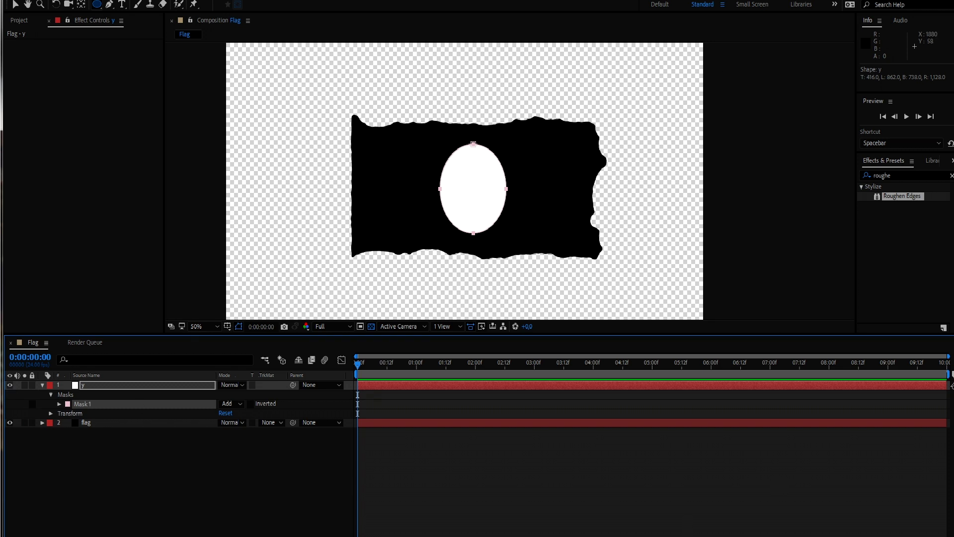
pyautogui.click(99, 10)
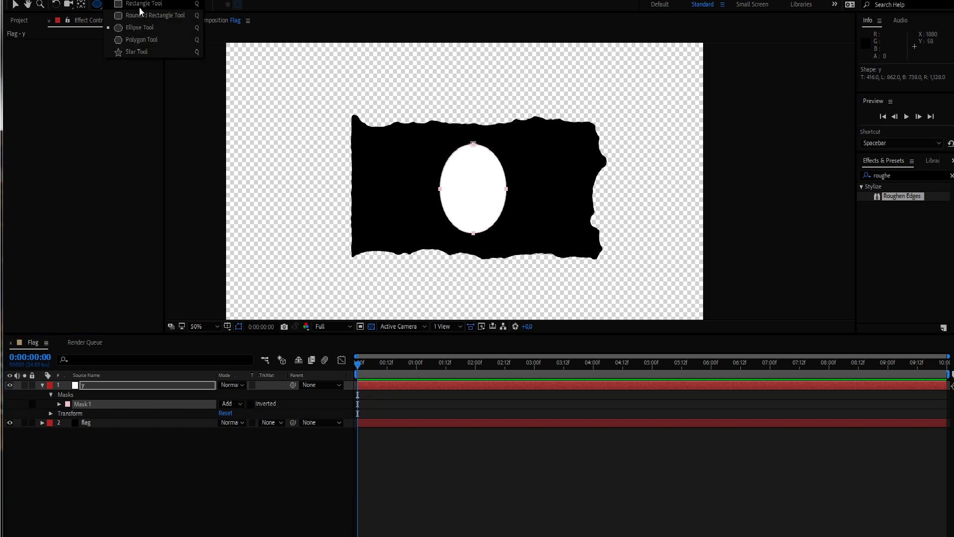
# Cut away the oval's lower half with a Subtract rectangle mask to form a flat-bottomed dome.
pyautogui.click(139, 5)
pyautogui.moveTo(427, 202); pyautogui.dragTo(526, 242)
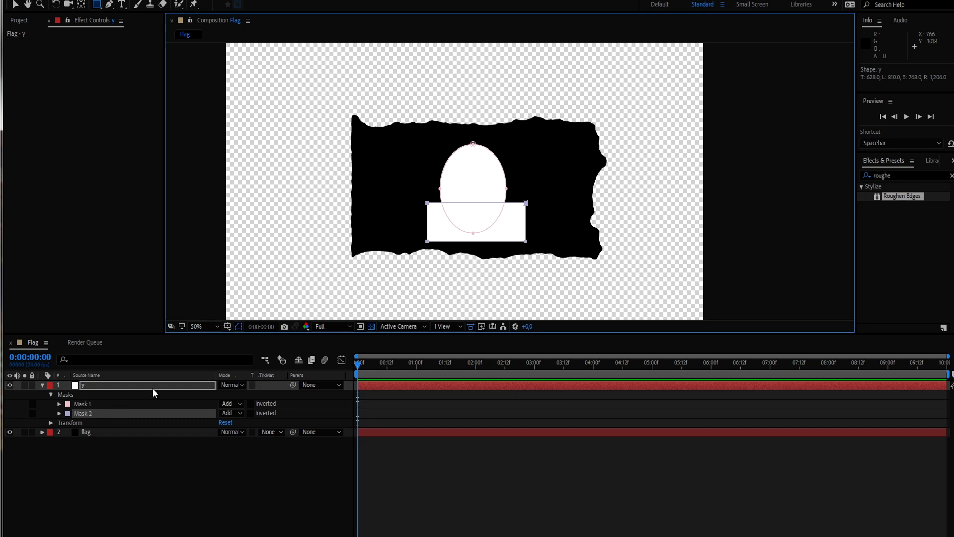
pyautogui.click(239, 418)
pyautogui.click(255, 449)
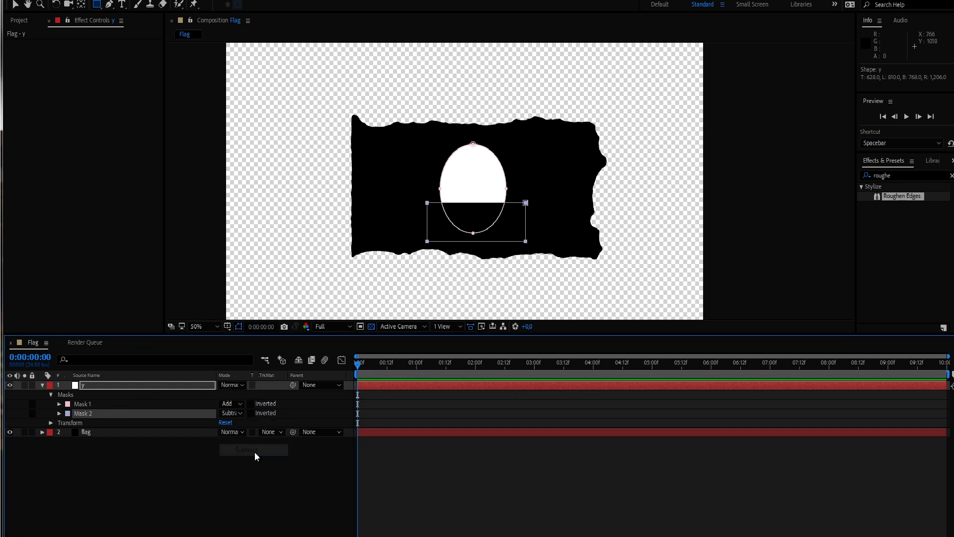
pyautogui.click(258, 505)
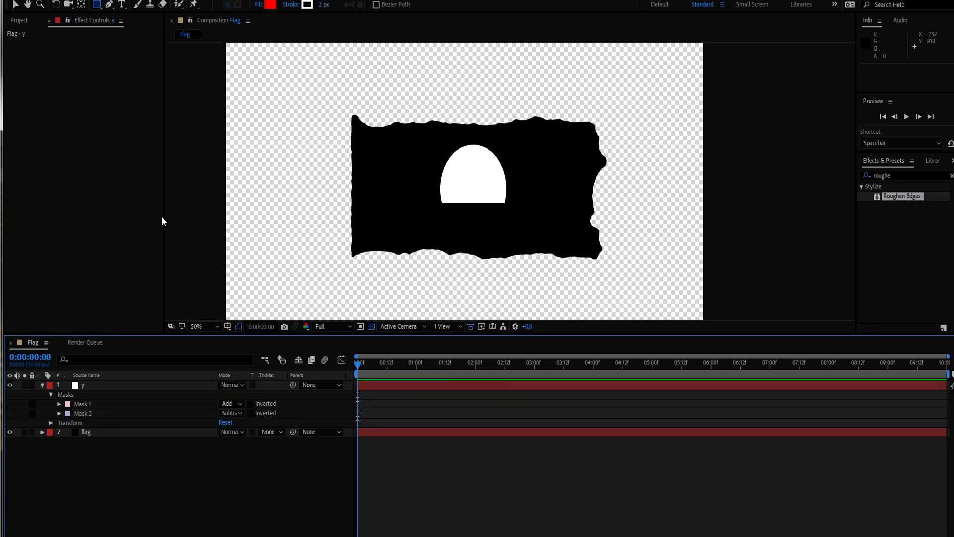
# Draw a rounded-rectangle tooth mask below the dome and adjust its corner roundness.
pyautogui.click(98, 6)
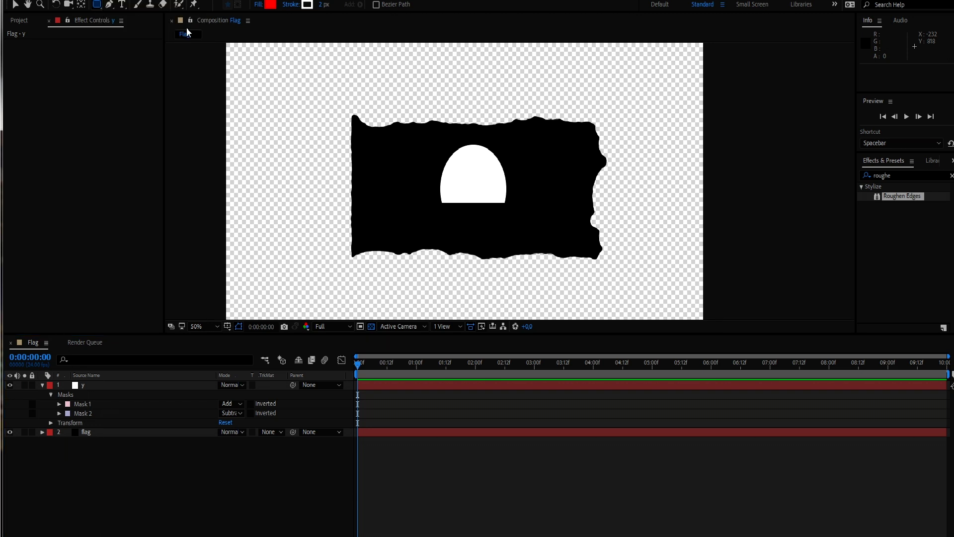
pyautogui.scroll(2, 493, 184)
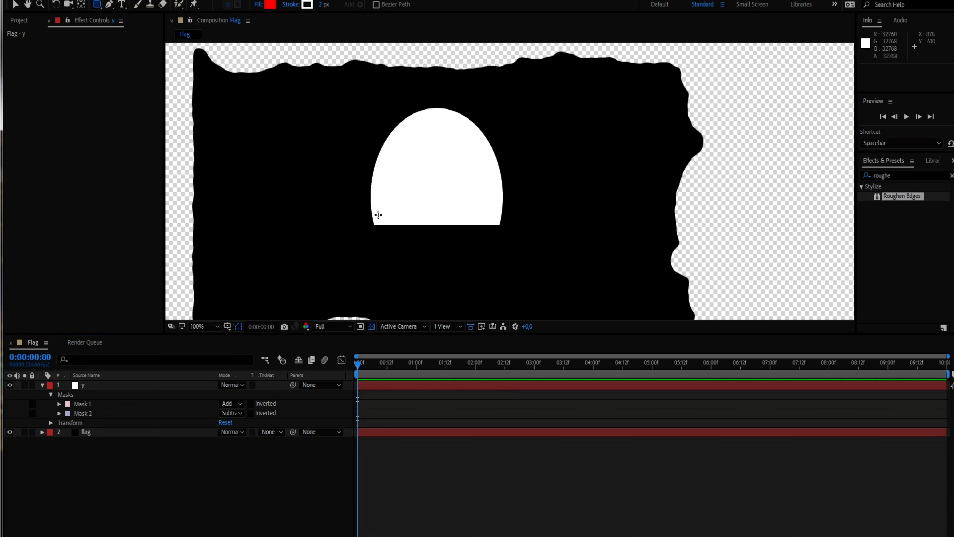
pyautogui.click(374, 212)
pyautogui.moveTo(370, 209); pyautogui.dragTo(386, 257)
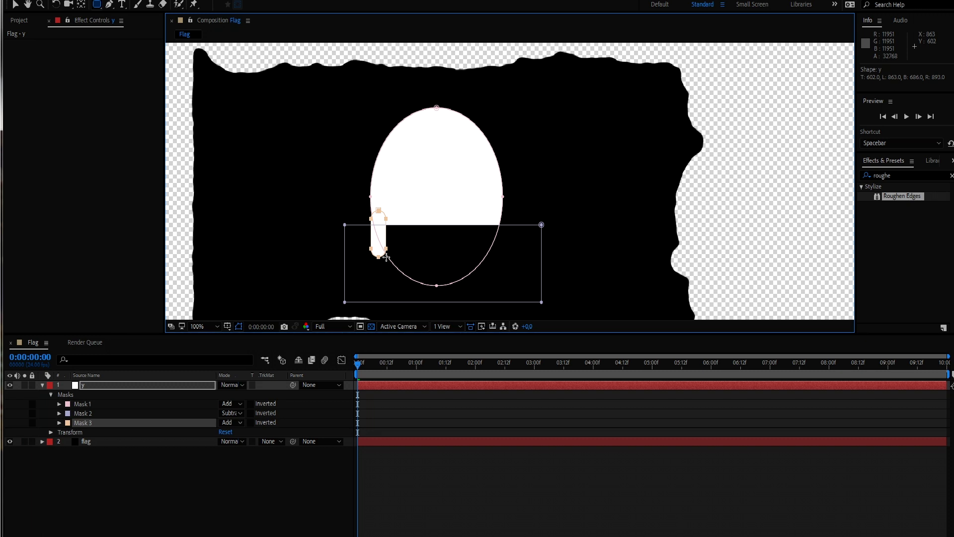
pyautogui.moveTo(392, 258)
pyautogui.mouseDown()
pyautogui.moveTo(427, 260)
pyautogui.moveTo(385, 261)
pyautogui.mouseUp()
pyautogui.press('Down')
pyautogui.press('Down')
pyautogui.press('Down')
pyautogui.press('Down')
pyautogui.press('Down')
pyautogui.press('Down')
pyautogui.press('Up')
# Duplicate the tooth mask five times, shifting each copy to the right.
pyautogui.click(118, 492)
pyautogui.click(90, 424)
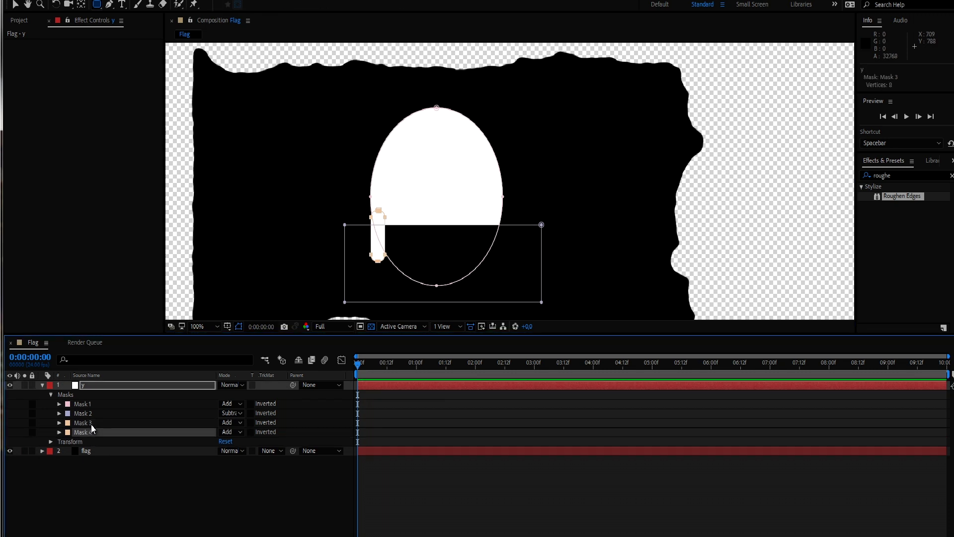
pyautogui.hotkey('ctrl', 'd')
pyautogui.hotkey('shift', 'Right')
pyautogui.hotkey('shift', 'Right')
pyautogui.hotkey('shift', 'Right')
pyautogui.hotkey('shift', 'Right')
pyautogui.hotkey('ctrl', 'd')
pyautogui.hotkey('shift', 'Right')
pyautogui.hotkey('shift', 'Right')
pyautogui.hotkey('shift', 'Right')
pyautogui.hotkey('shift', 'Right')
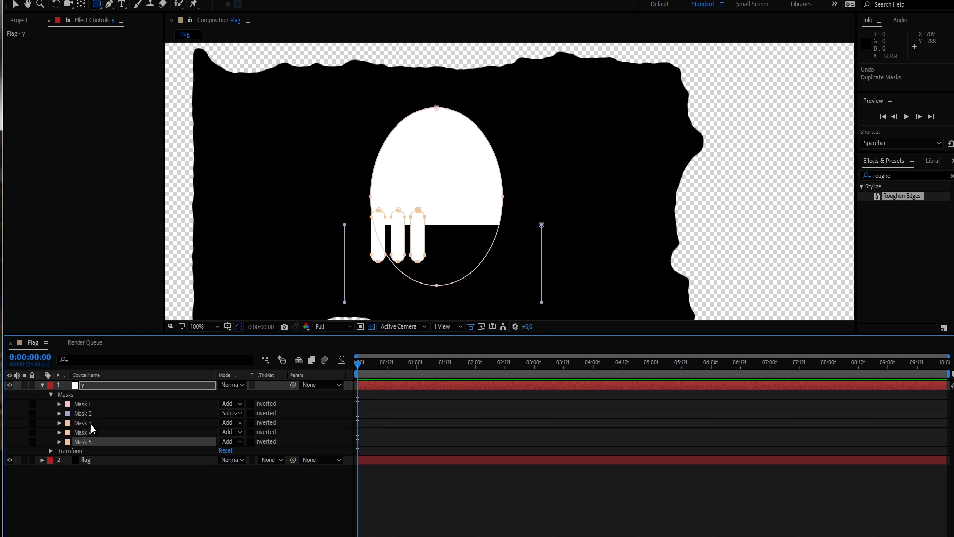
pyautogui.hotkey('ctrl', 'd')
pyautogui.hotkey('shift', 'Right')
pyautogui.hotkey('shift', 'Right')
pyautogui.hotkey('shift', 'Right')
pyautogui.hotkey('shift', 'Right')
pyautogui.hotkey('ctrl', 'd')
pyautogui.hotkey('shift', 'Right')
pyautogui.hotkey('shift', 'Right')
pyautogui.hotkey('shift', 'Right')
pyautogui.hotkey('shift', 'Right')
pyautogui.hotkey('ctrl', 'd')
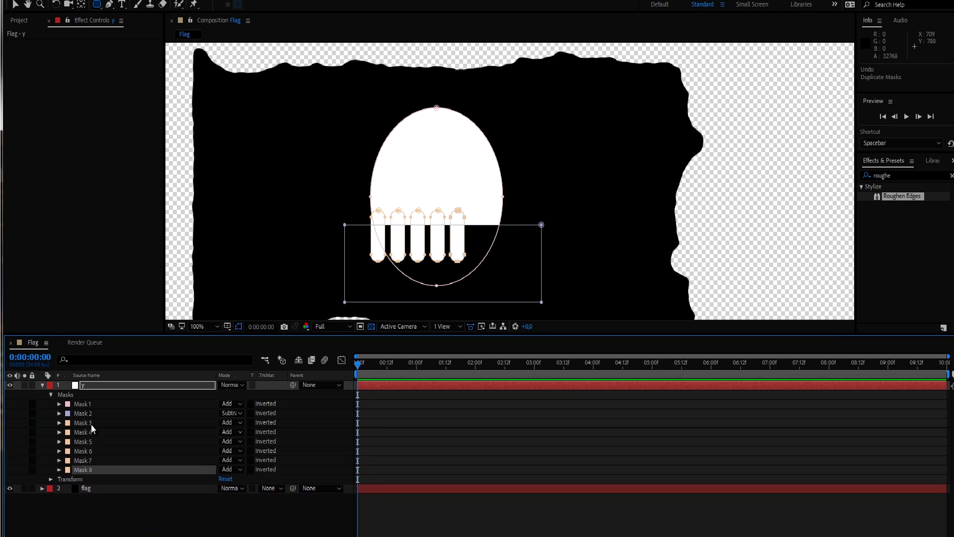
pyautogui.hotkey('shift', 'Right')
pyautogui.hotkey('shift', 'Right')
pyautogui.hotkey('shift', 'Right')
pyautogui.hotkey('shift', 'Right')
# Delete the leftmost tooth mask, leaving five teeth.
pyautogui.press('F2')
pyautogui.click(87, 425)
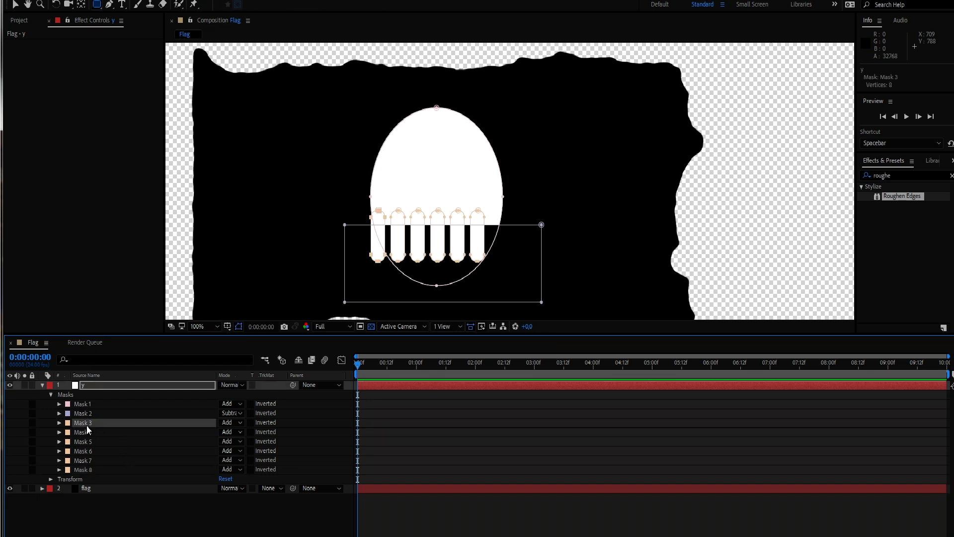
pyautogui.press('Delete')
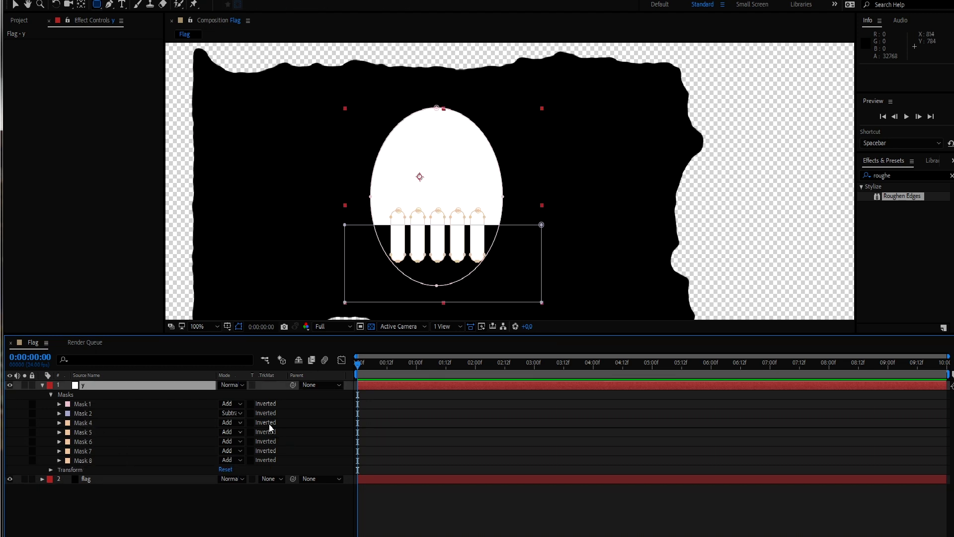
pyautogui.click(254, 526)
pyautogui.scroll(-1, 499, 160)
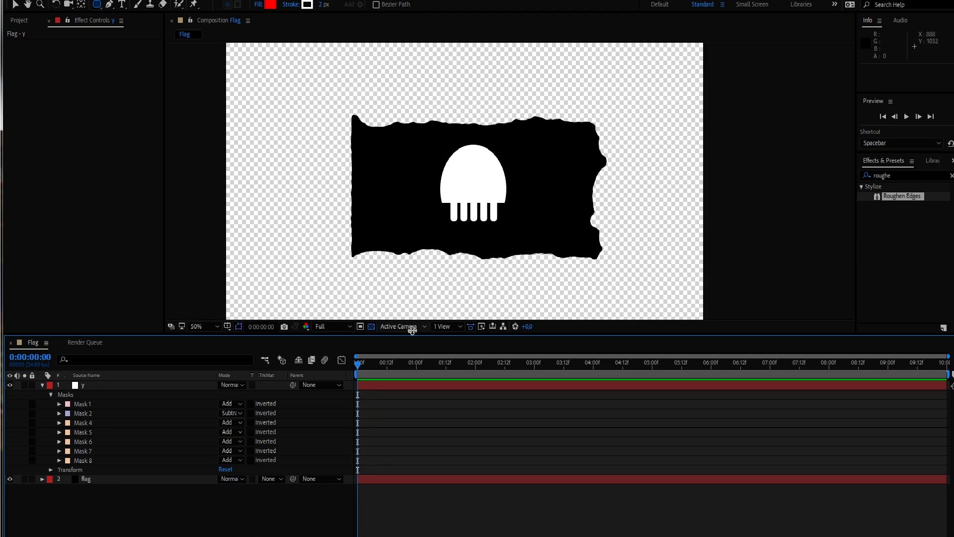
# Cut a pentagon nose hole into the skull with a Subtract polygon mask.
pyautogui.click(472, 181)
pyautogui.press('.')
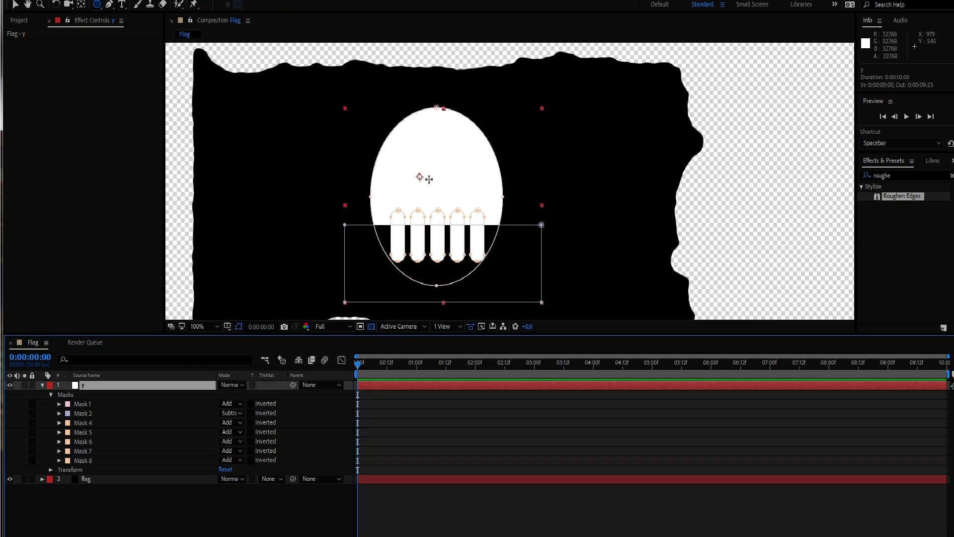
pyautogui.click(96, 4)
pyautogui.click(158, 38)
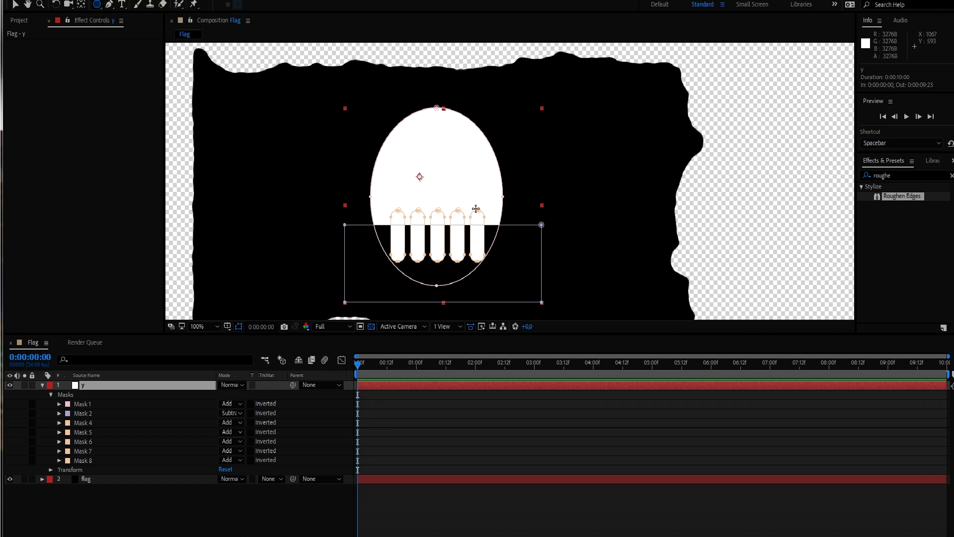
pyautogui.moveTo(423, 177); pyautogui.dragTo(442, 204)
pyautogui.click(229, 469)
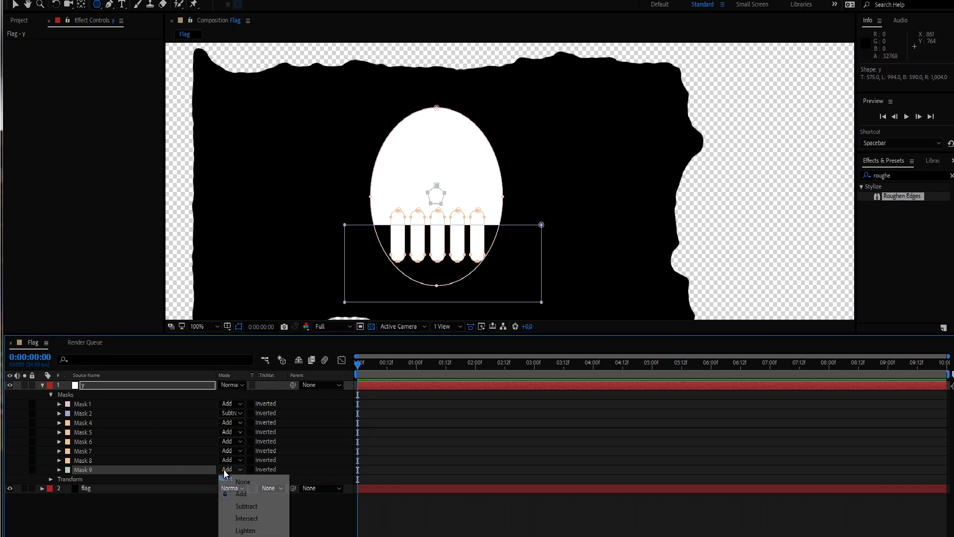
pyautogui.click(246, 503)
pyautogui.click(225, 510)
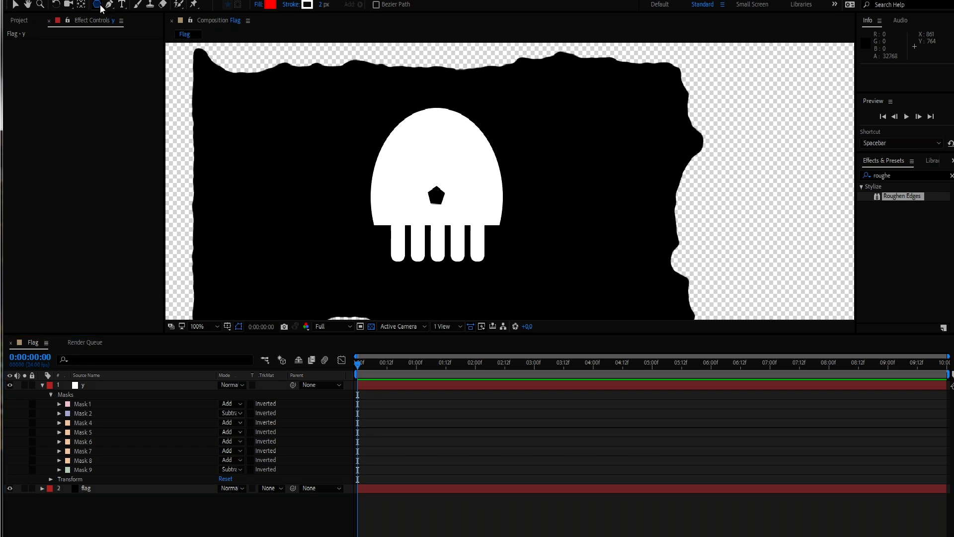
# Cut two rounded-rectangle eye sockets into the skull, both set to Subtract.
pyautogui.moveTo(101, 8); pyautogui.dragTo(150, 18)
pyautogui.click(404, 141)
pyautogui.moveTo(405, 133); pyautogui.dragTo(429, 184)
pyautogui.moveTo(446, 146); pyautogui.dragTo(469, 183)
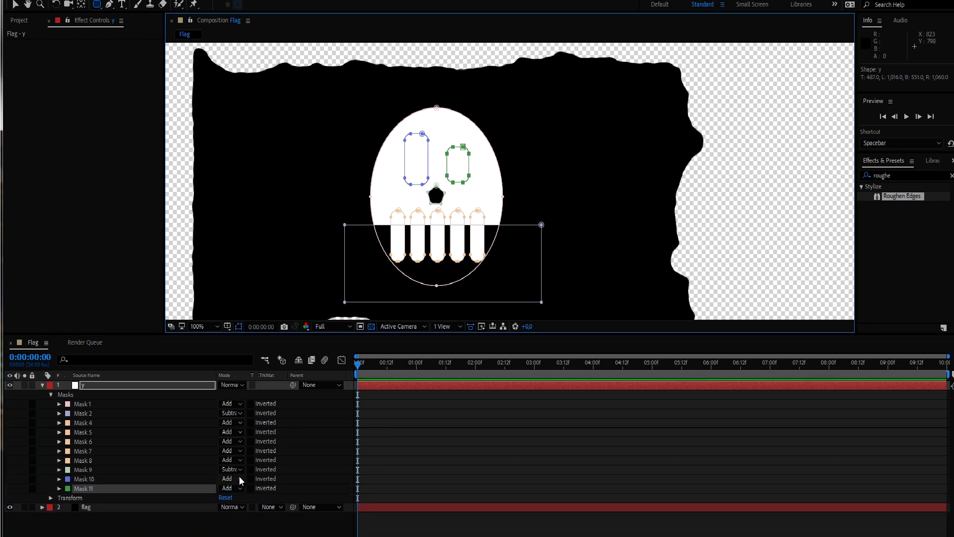
pyautogui.click(232, 488)
pyautogui.click(246, 515)
pyautogui.click(237, 487)
pyautogui.click(246, 428)
pyautogui.press(',')
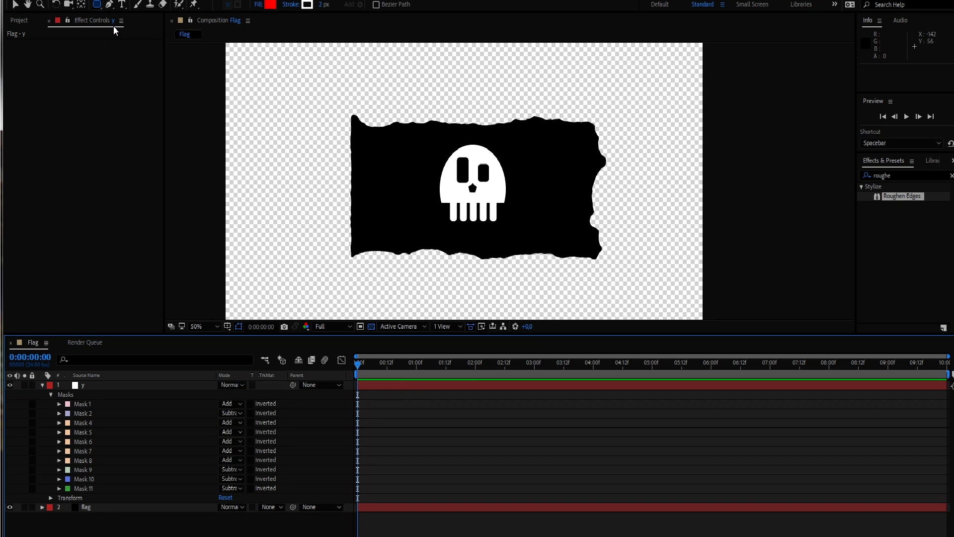
# Draw an ellipse mask at the skull's bottom to join the teeth.
pyautogui.moveTo(97, 4); pyautogui.dragTo(129, 31)
pyautogui.moveTo(426, 202); pyautogui.dragTo(525, 241)
pyautogui.click(245, 528)
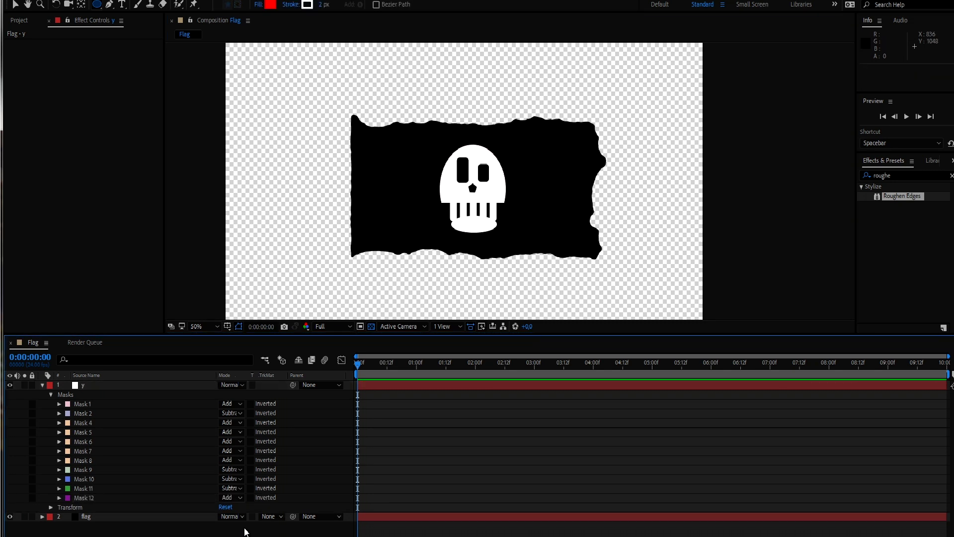
pyautogui.click(92, 497)
pyautogui.press('.')
pyautogui.click(255, 531)
pyautogui.click(92, 498)
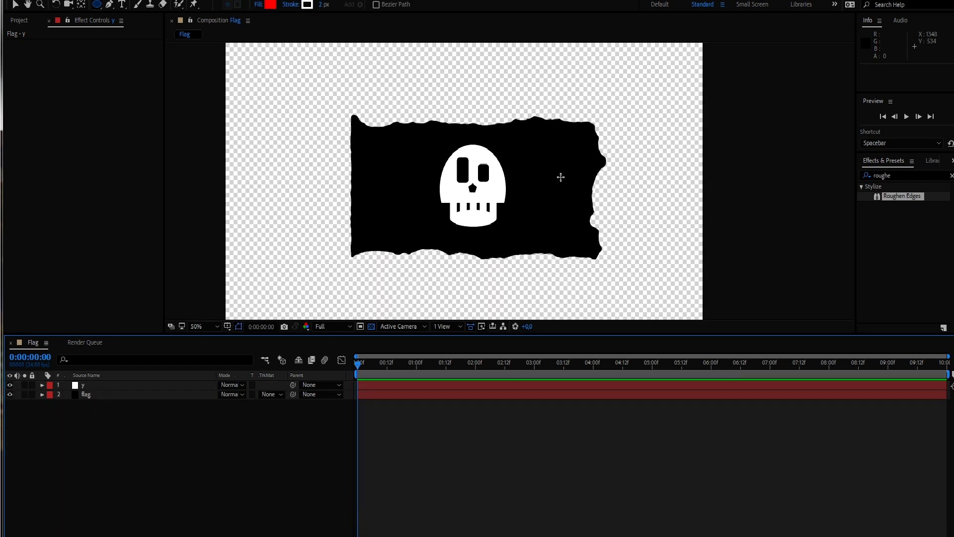
# Apply Simple Choker to skull layer y and set Choke Matte to 16,60.
pyautogui.click(893, 175)
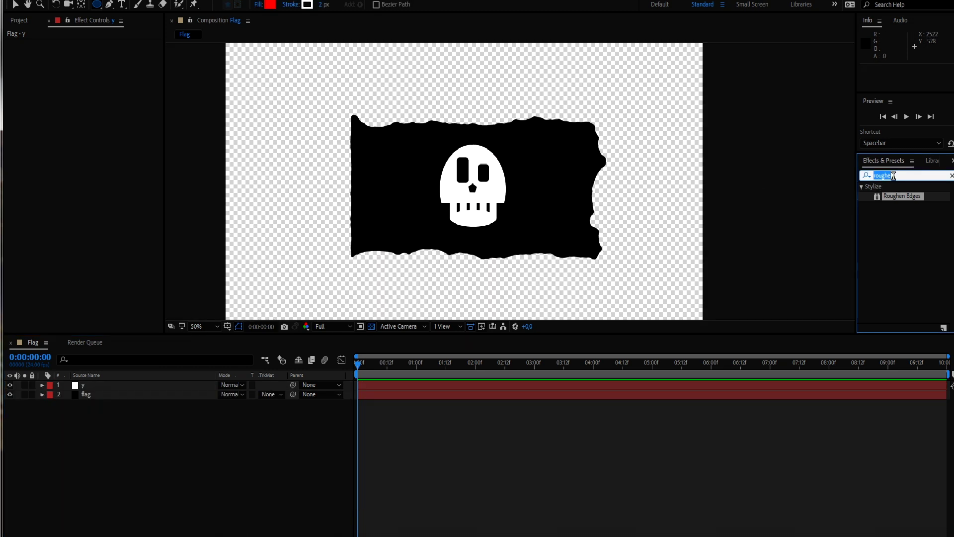
pyautogui.write('choker')
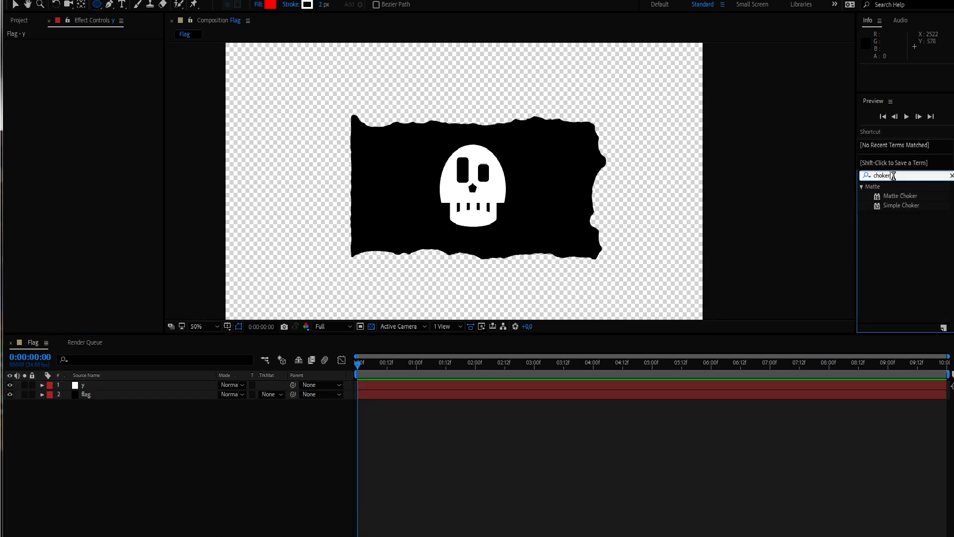
pyautogui.moveTo(902, 205); pyautogui.dragTo(149, 386)
pyautogui.press('v')
pyautogui.moveTo(95, 62); pyautogui.dragTo(199, 63)
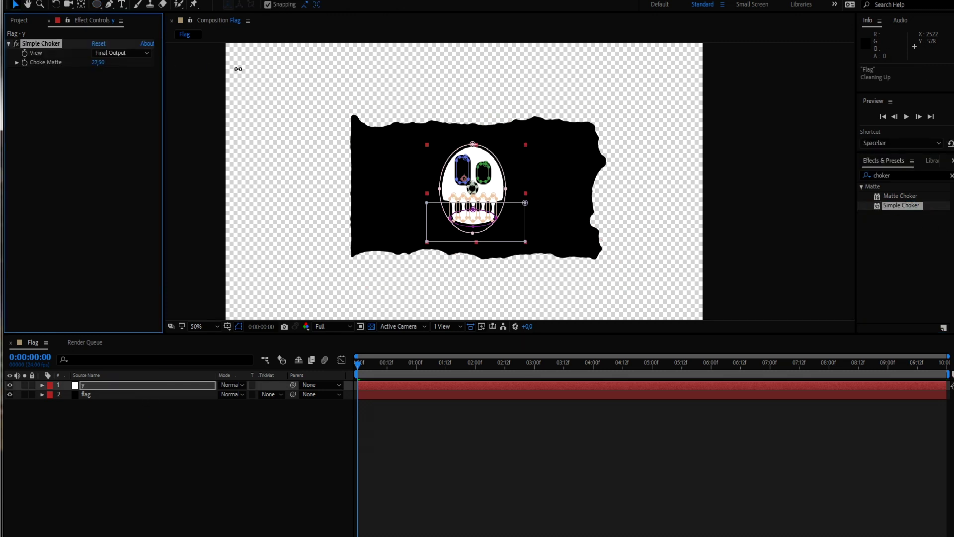
pyautogui.press('.')
pyautogui.press('.')
pyautogui.moveTo(97, 62); pyautogui.dragTo(77, 63)
# Add Roughen Edges to the skull with Rusty Color edge type and Edge Sharpness 1,46.
pyautogui.click(902, 175)
pyautogui.write('roughen')
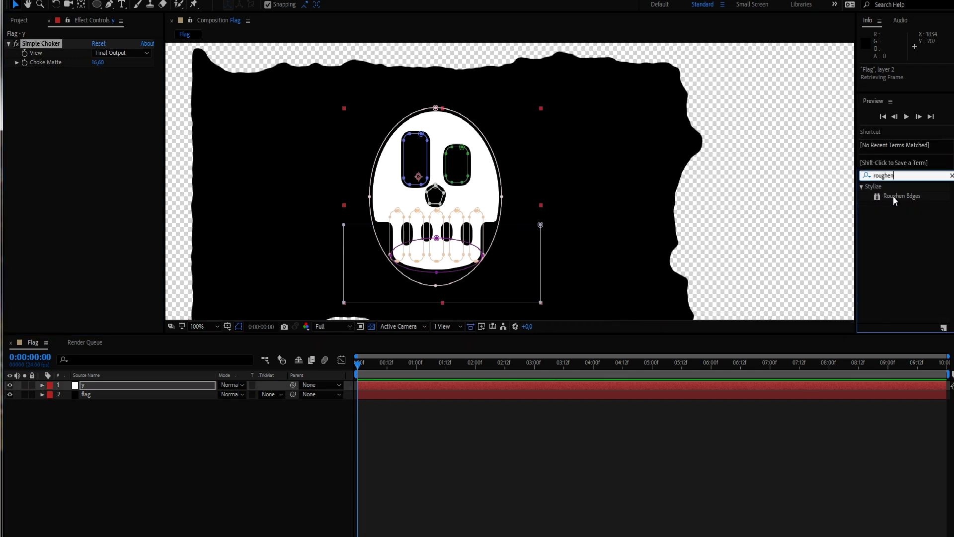
pyautogui.moveTo(895, 200); pyautogui.dragTo(93, 386)
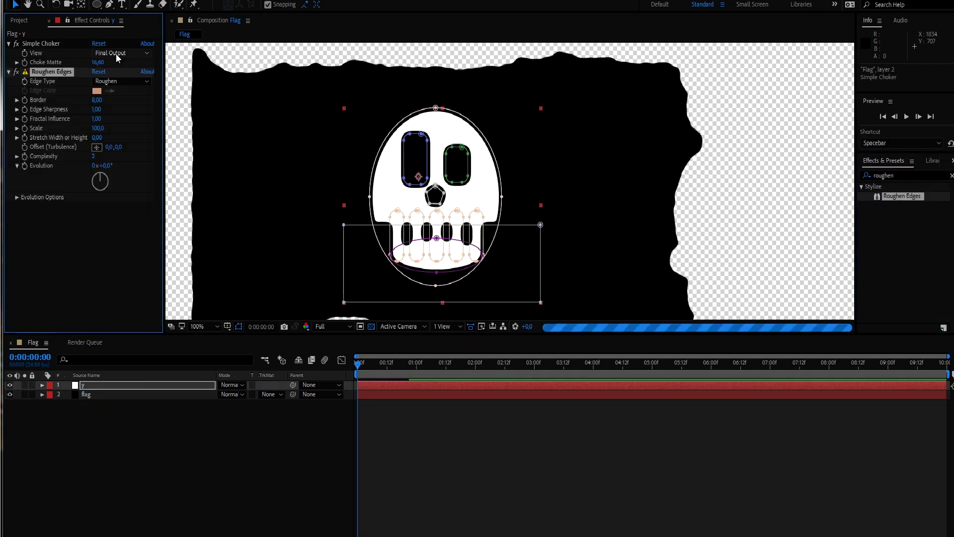
pyautogui.click(118, 82)
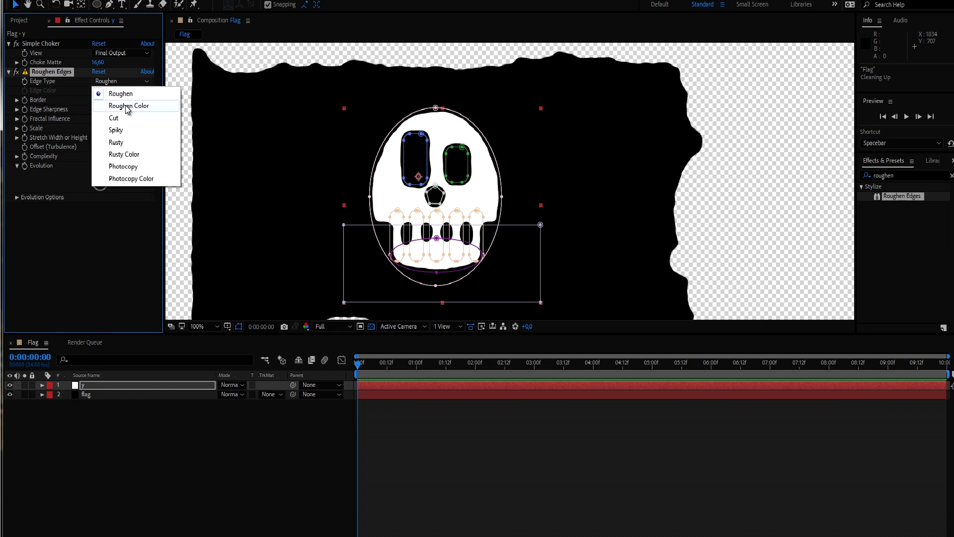
pyautogui.click(123, 154)
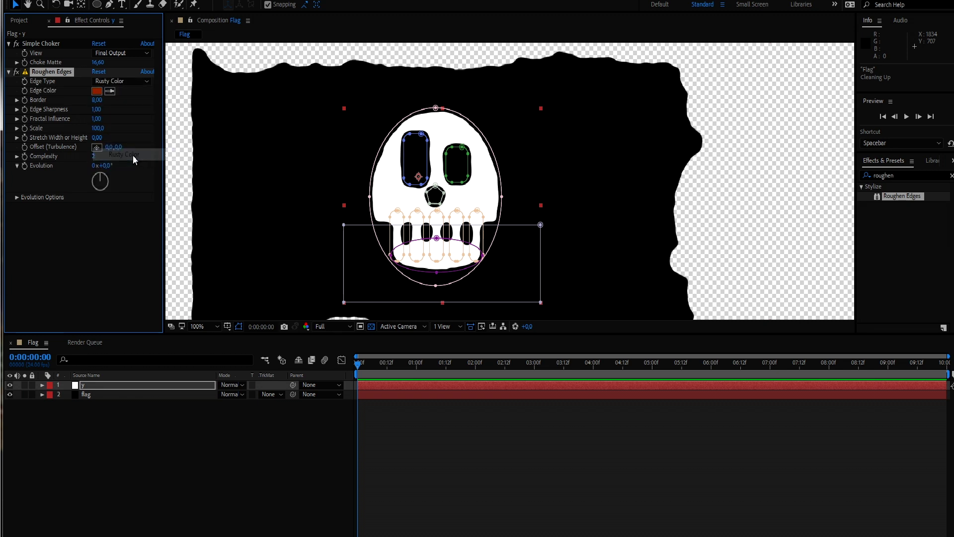
pyautogui.click(195, 451)
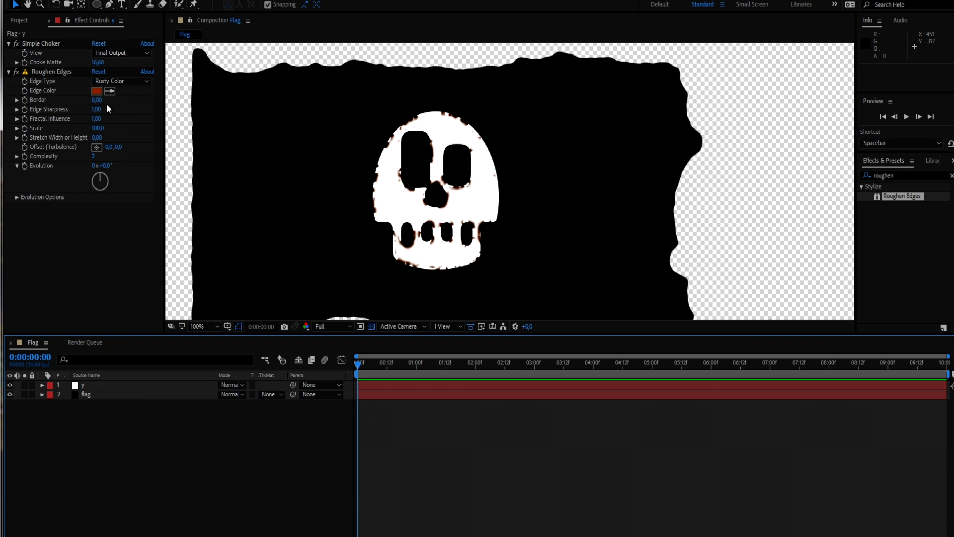
pyautogui.moveTo(96, 109)
pyautogui.mouseDown()
pyautogui.moveTo(104, 109)
pyautogui.moveTo(91, 126)
pyautogui.mouseUp()
pyautogui.press('F2')
pyautogui.scroll(-2, 630, 169)
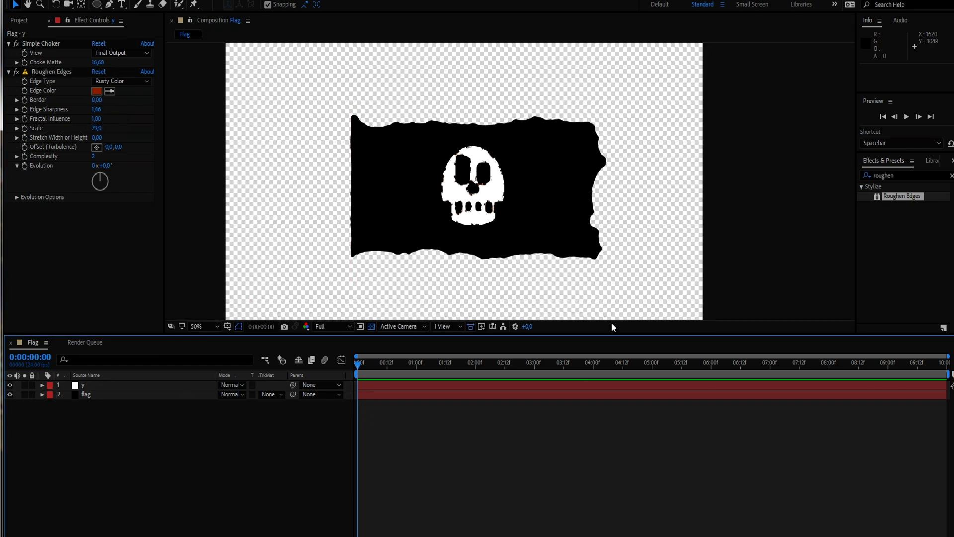
pyautogui.scroll(2, 560, 219)
# Add a second Roughen Edges to the skull with Border 5,80.
pyautogui.moveTo(902, 196); pyautogui.dragTo(90, 258)
pyautogui.scroll(-2, 821, 308)
pyautogui.click(821, 308)
pyautogui.click(8, 66)
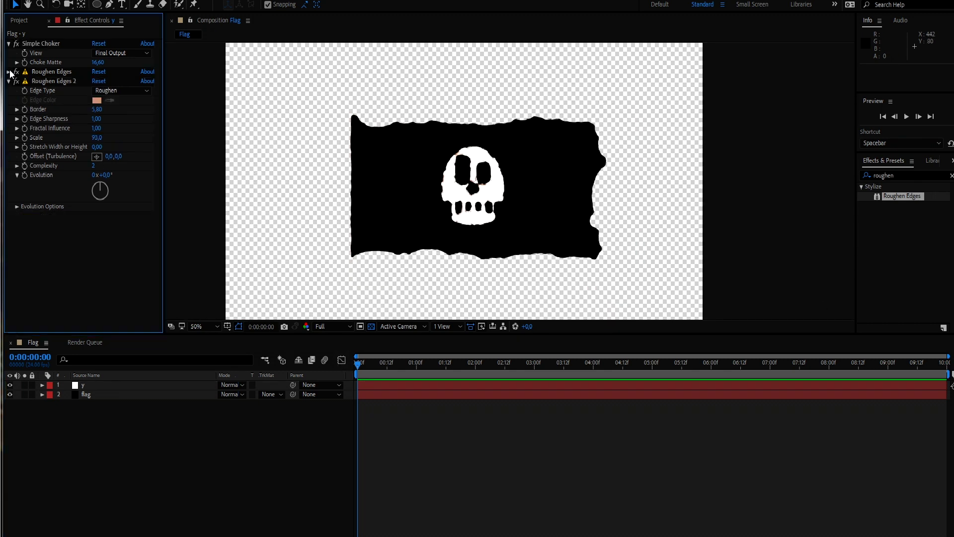
# Create a new composition named Main.
pyautogui.click(8, 44)
pyautogui.press(',')
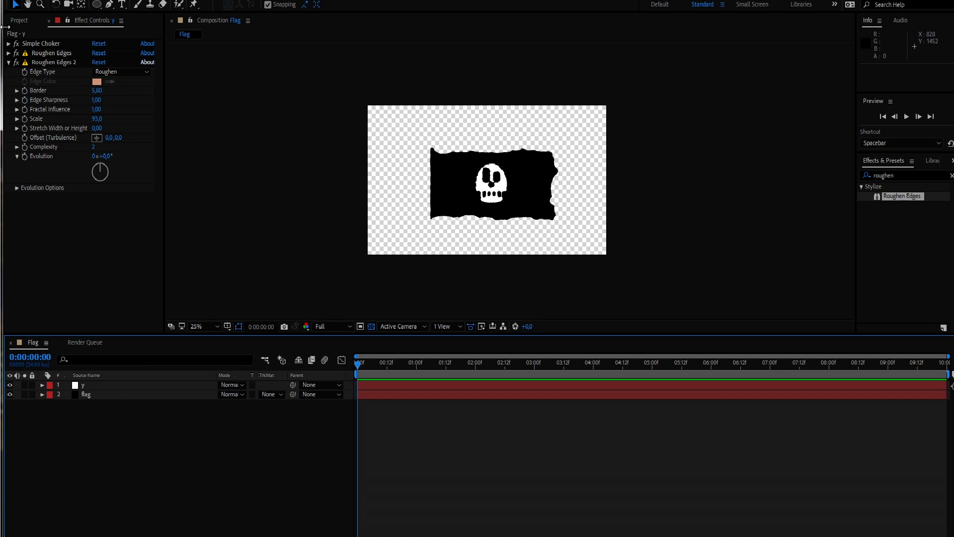
pyautogui.click(50, 0)
pyautogui.click(81, 4)
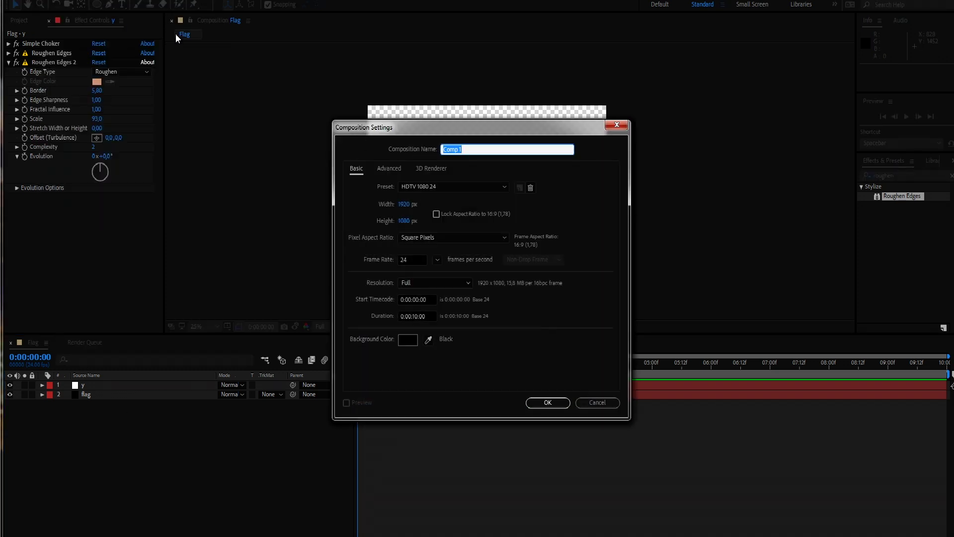
pyautogui.write('Main')
pyautogui.press('Return')
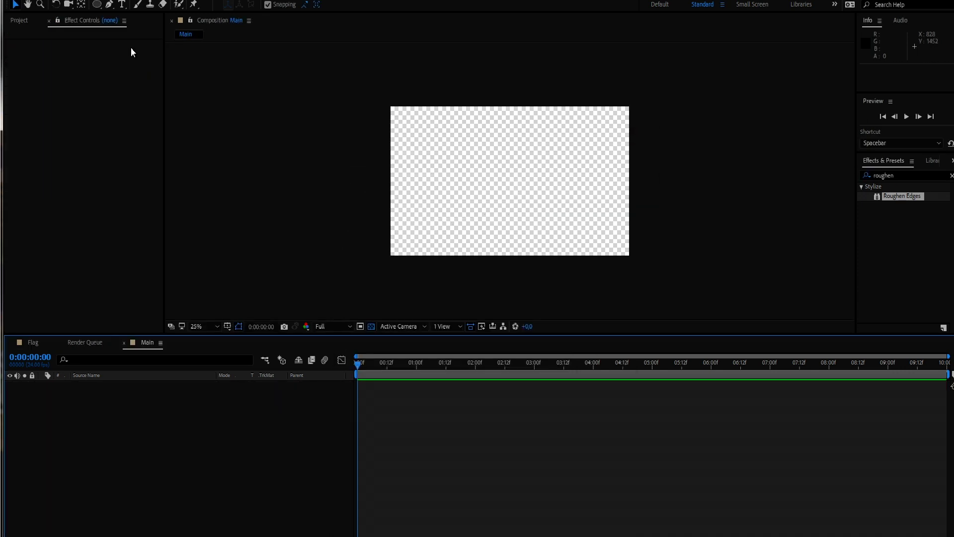
# Place the Flag composition from the Project panel into the Main timeline.
pyautogui.click(11, 40)
pyautogui.click(18, 21)
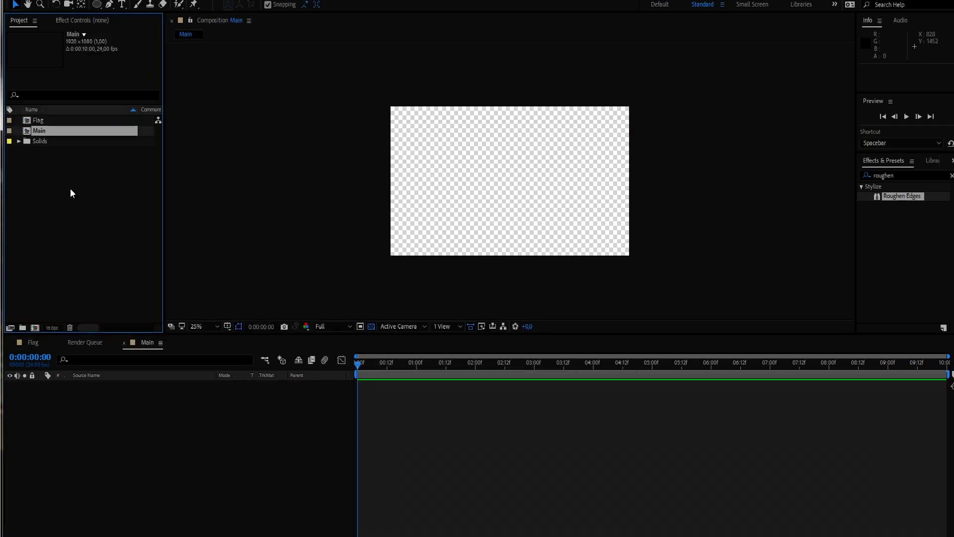
pyautogui.moveTo(38, 120); pyautogui.dragTo(85, 493)
pyautogui.click(784, 236)
pyautogui.scroll(2, 784, 237)
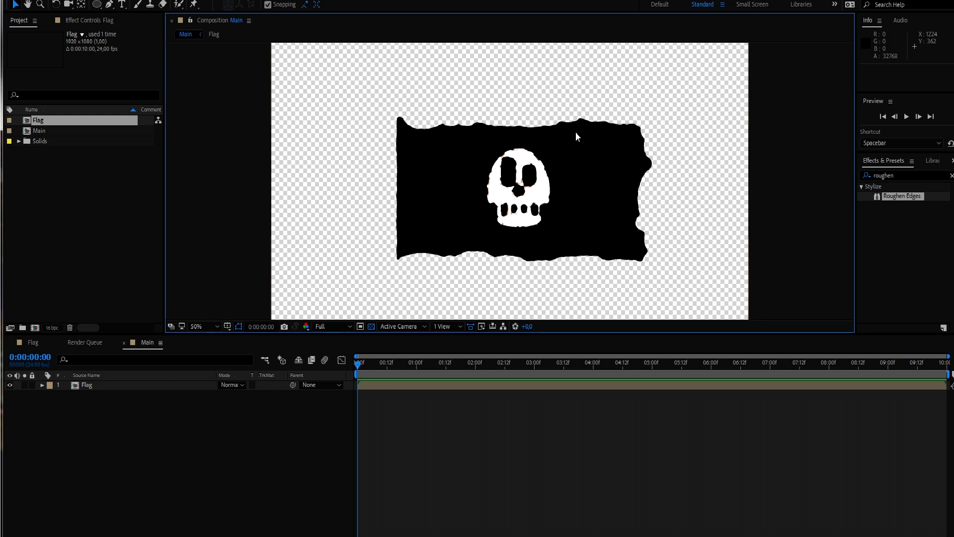
pyautogui.click(118, 468)
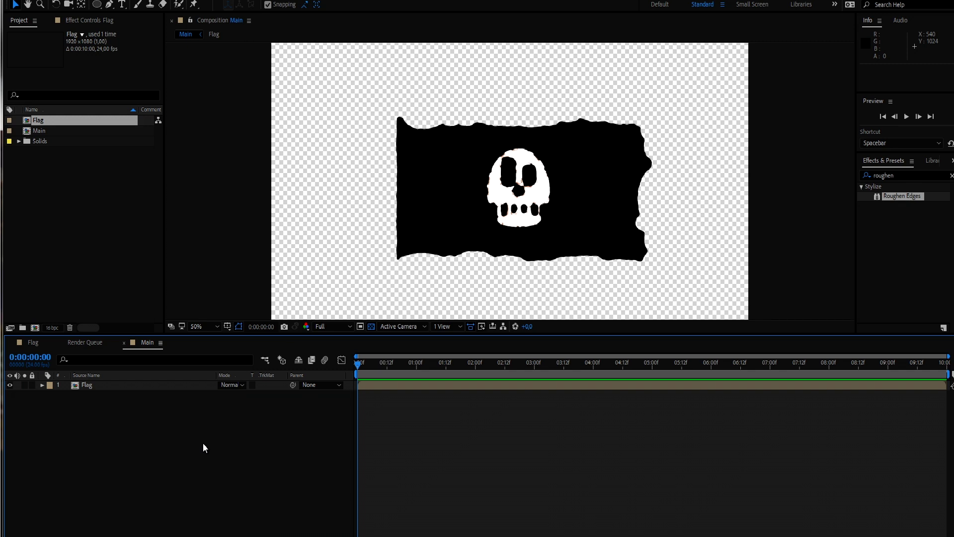
# Create a solid named Displacement and apply Fractal Noise to it.
pyautogui.hotkey('ctrl', 'y')
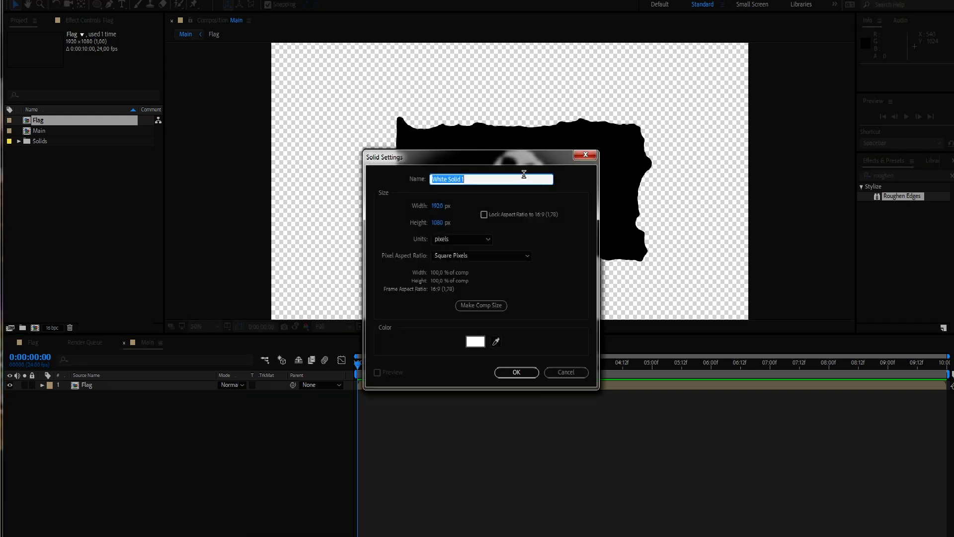
pyautogui.write('Displacement')
pyautogui.click(517, 372)
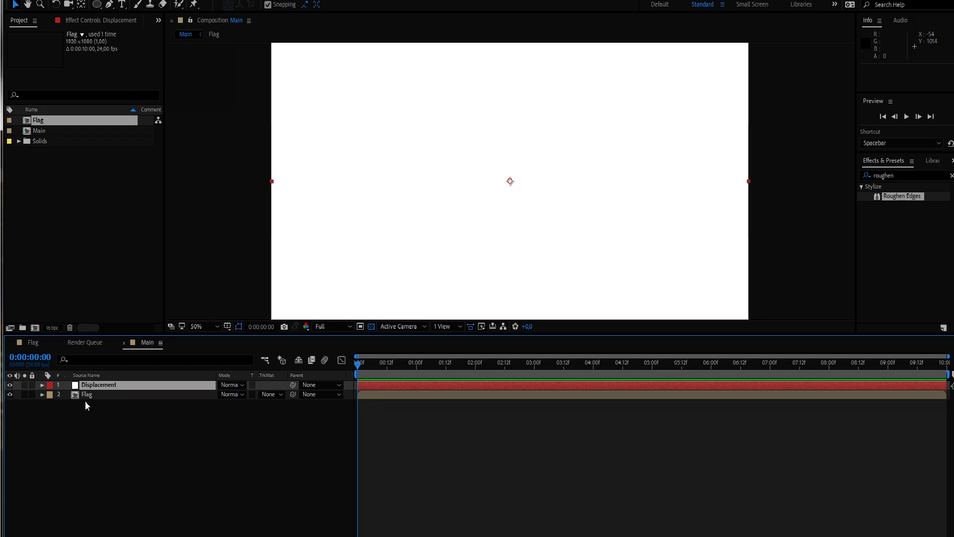
pyautogui.click(913, 174)
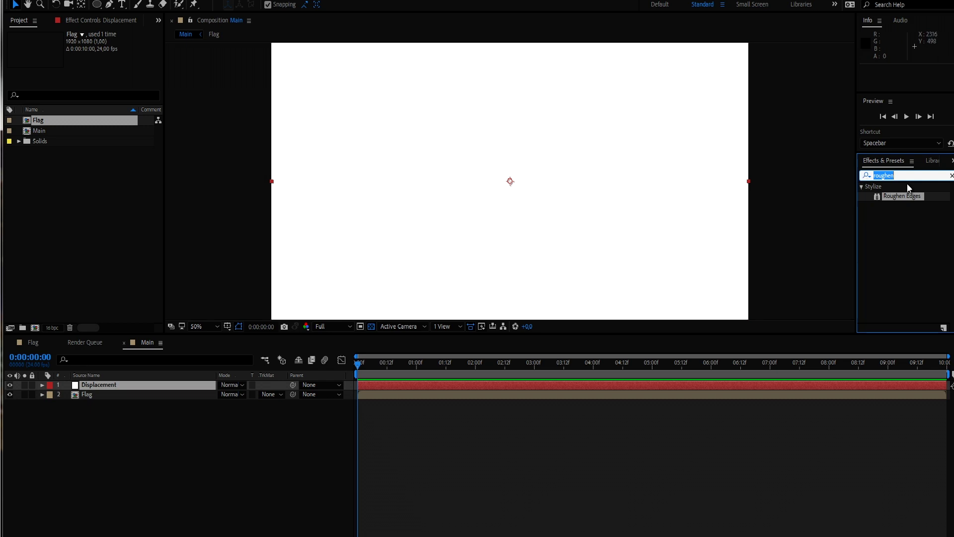
pyautogui.write('noise')
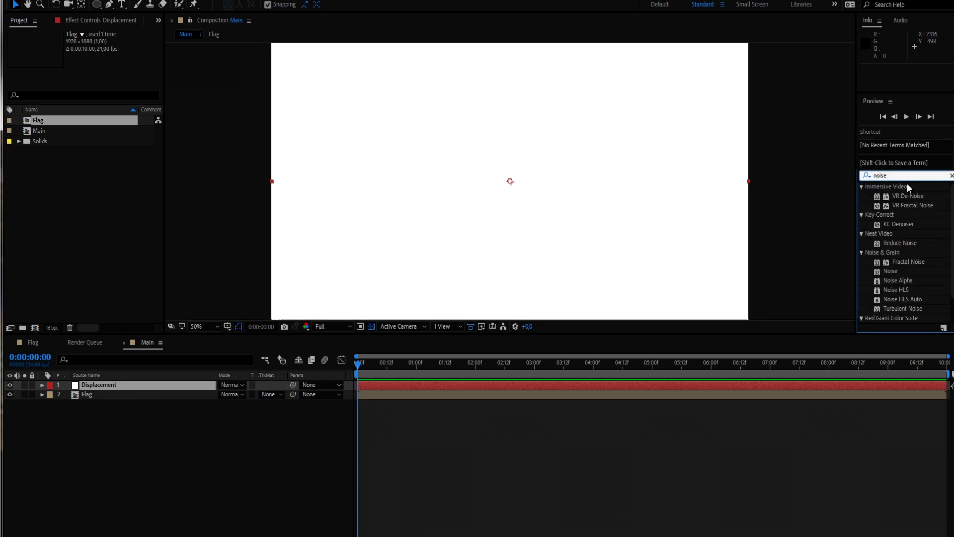
pyautogui.moveTo(913, 261); pyautogui.dragTo(127, 386)
pyautogui.press(',')
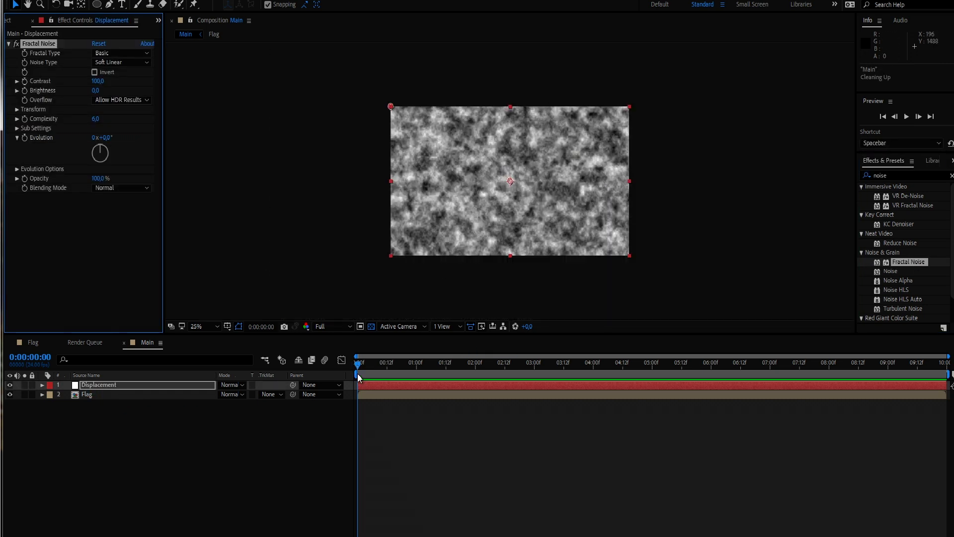
pyautogui.moveTo(358, 373)
pyautogui.mouseDown()
pyautogui.moveTo(403, 369)
pyautogui.moveTo(353, 371)
pyautogui.mouseUp()
pyautogui.press('.')
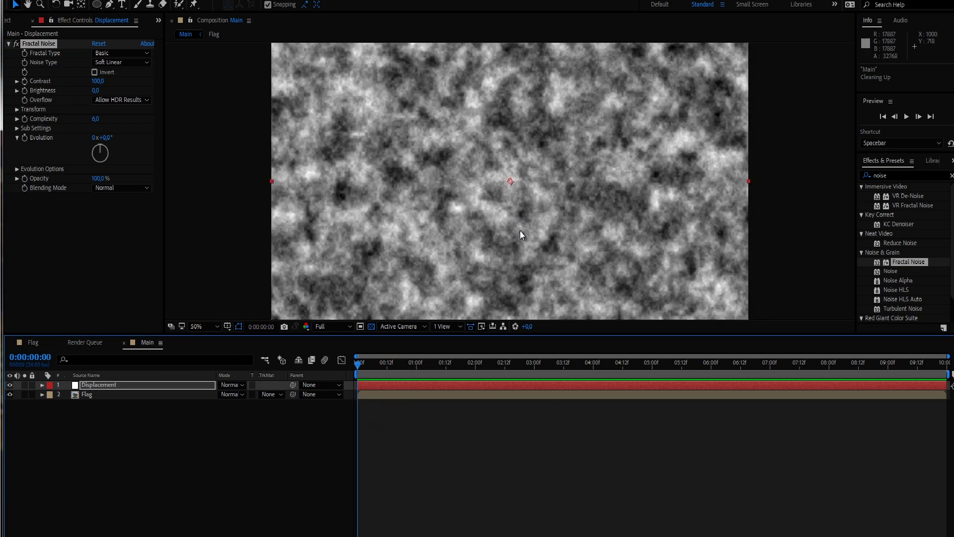
pyautogui.moveTo(436, 335); pyautogui.dragTo(439, 390)
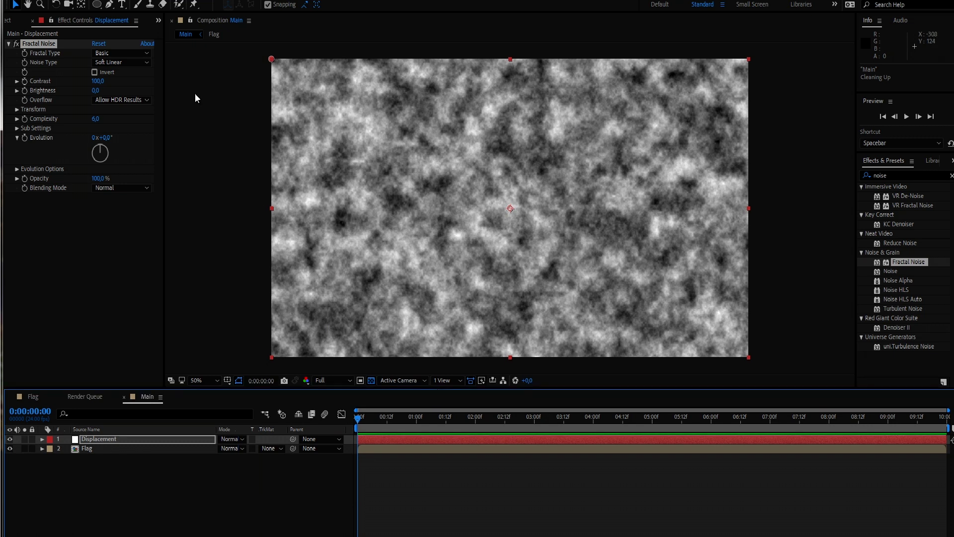
# Unlink the noise scale and stretch it to Scale Height 1471, lowering contrast and raising brightness.
pyautogui.click(25, 111)
pyautogui.click(19, 111)
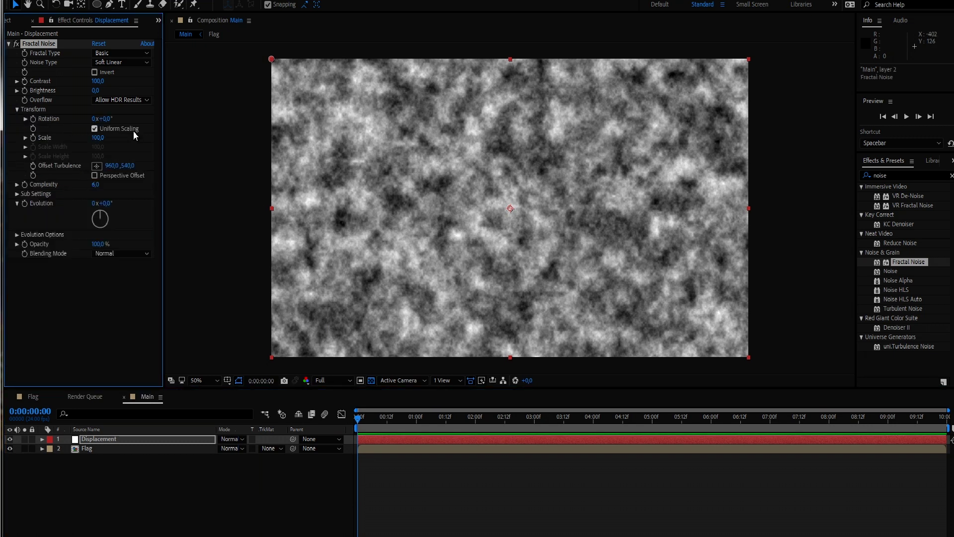
pyautogui.click(25, 137)
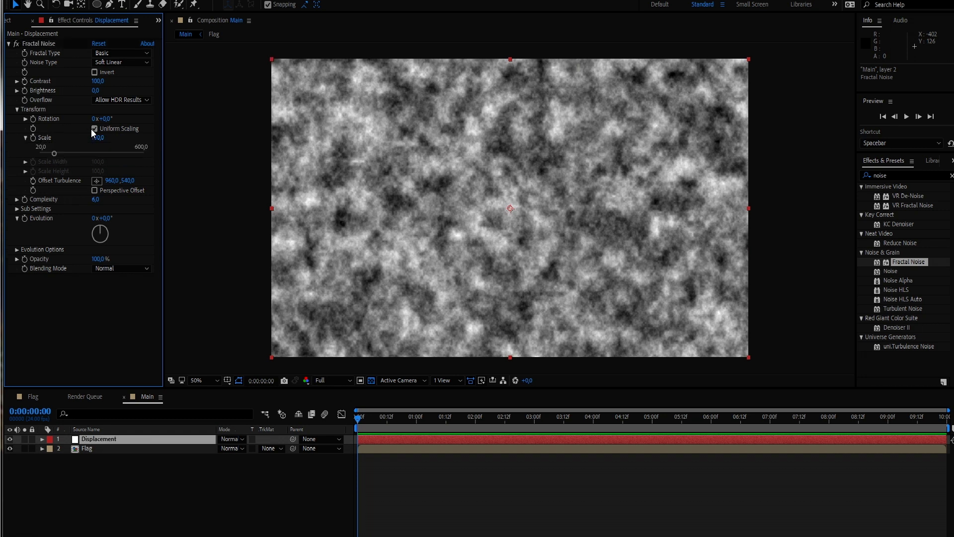
pyautogui.click(94, 128)
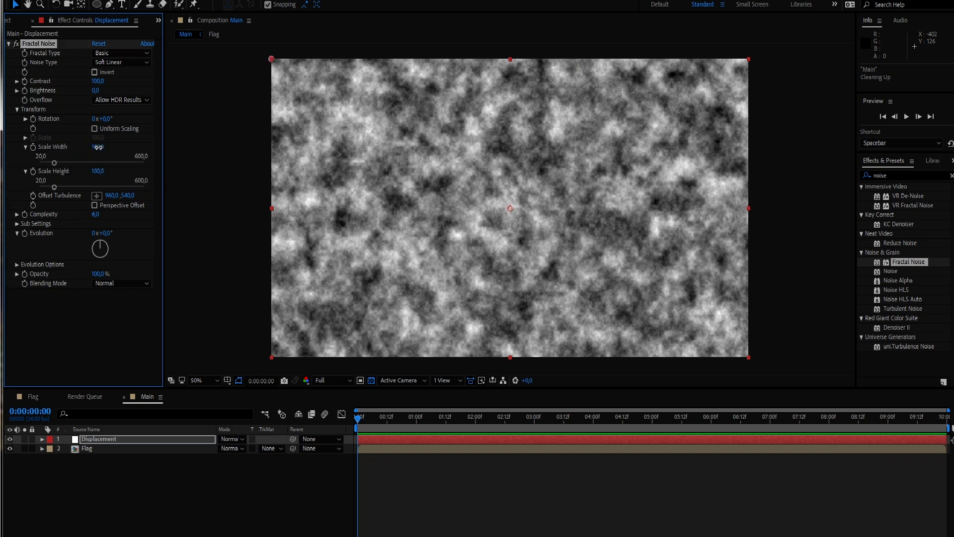
pyautogui.moveTo(97, 146); pyautogui.dragTo(192, 169)
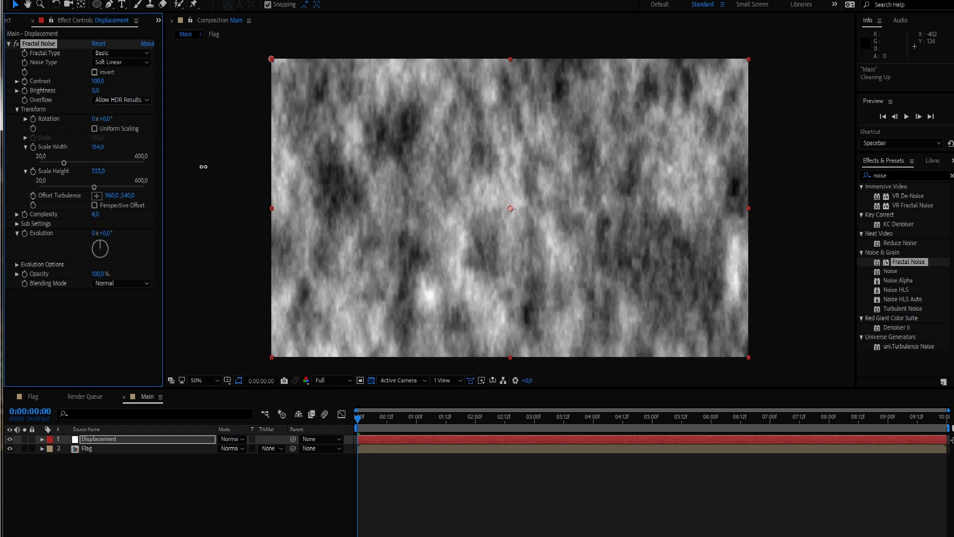
pyautogui.moveTo(204, 166); pyautogui.dragTo(342, 164)
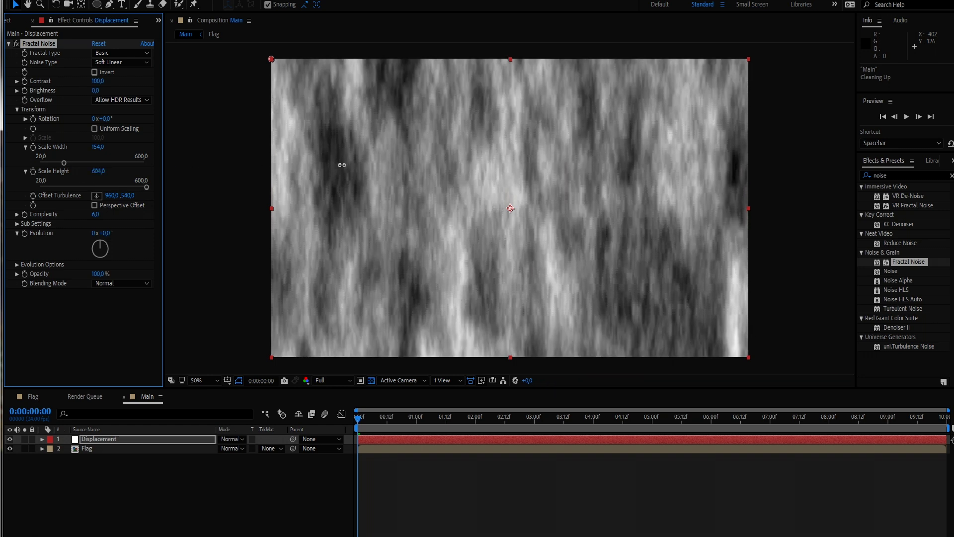
pyautogui.moveTo(532, 164); pyautogui.dragTo(562, 160)
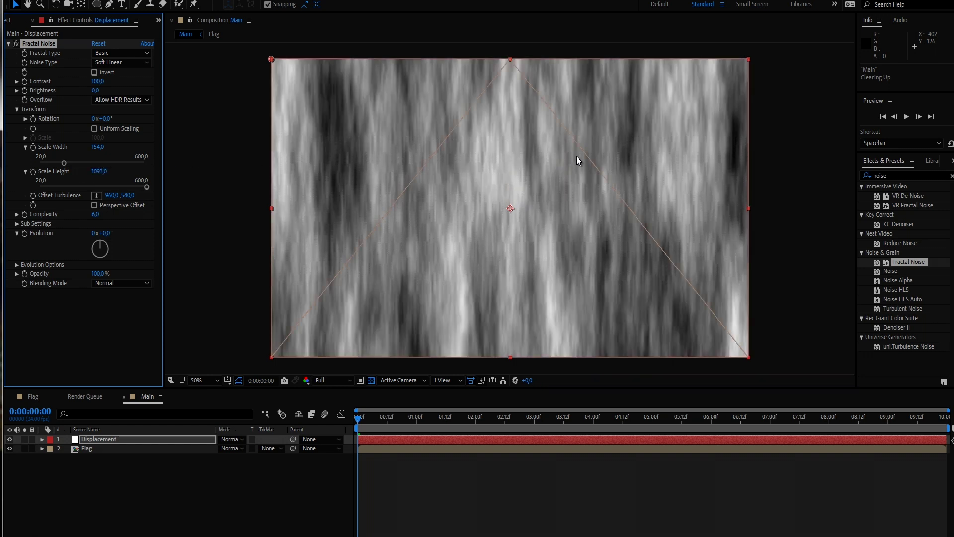
pyautogui.moveTo(97, 81)
pyautogui.mouseDown()
pyautogui.moveTo(86, 80)
pyautogui.moveTo(141, 81)
pyautogui.moveTo(92, 88)
pyautogui.mouseUp()
pyautogui.moveTo(98, 171); pyautogui.dragTo(132, 160)
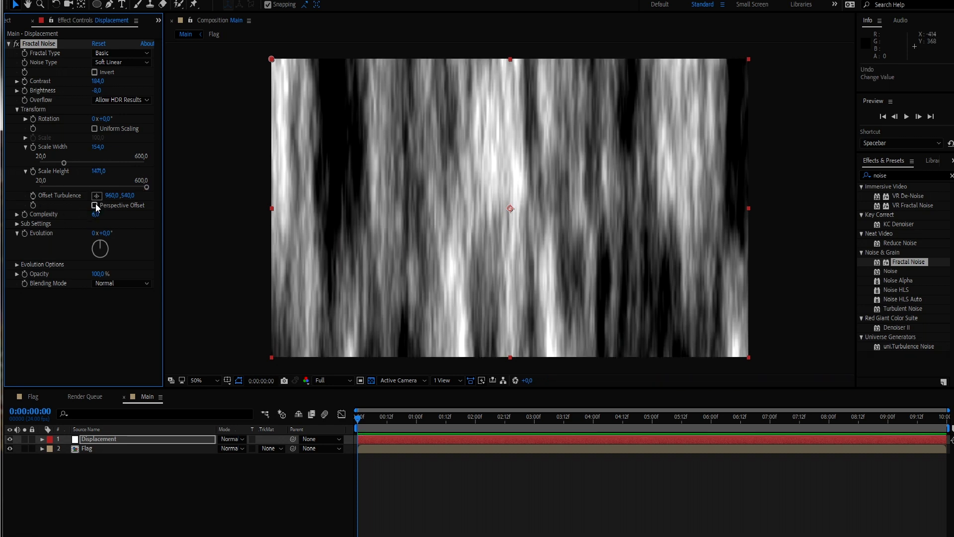
# Keyframe Offset Turbulence and shift it sideways at the last frame.
pyautogui.click(32, 196)
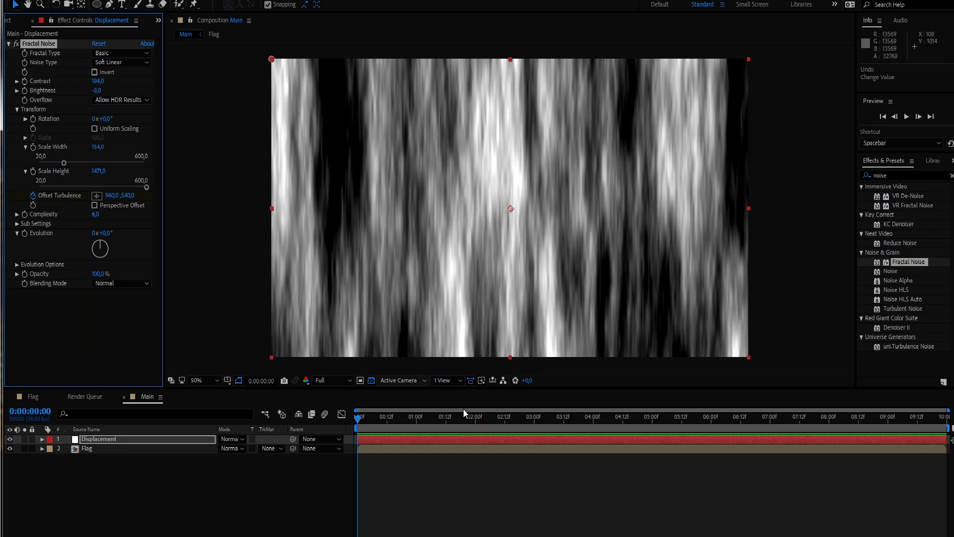
pyautogui.click(946, 417)
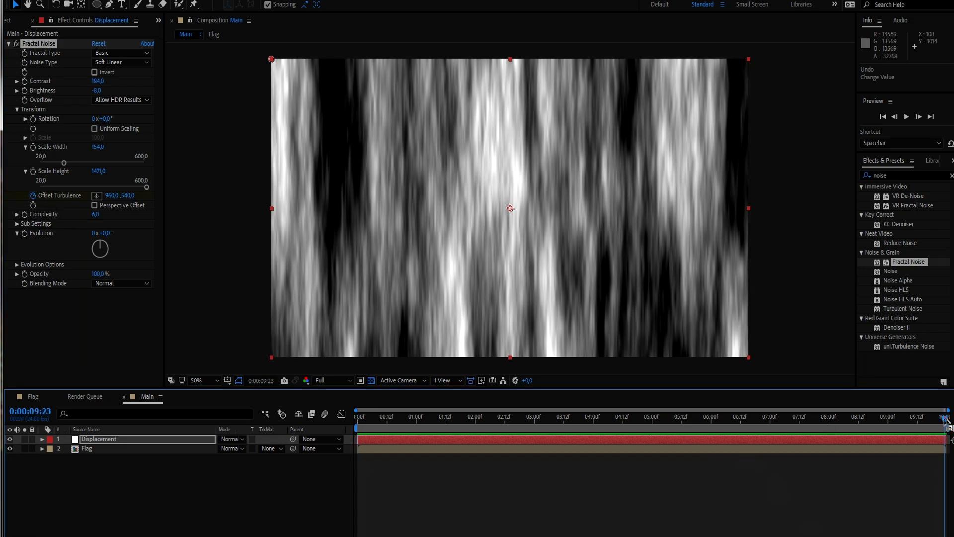
pyautogui.moveTo(118, 199); pyautogui.dragTo(721, 219)
# Preview the drifting noise at Quarter preview and Half viewer resolution.
pyautogui.click(357, 420)
pyautogui.press('space')
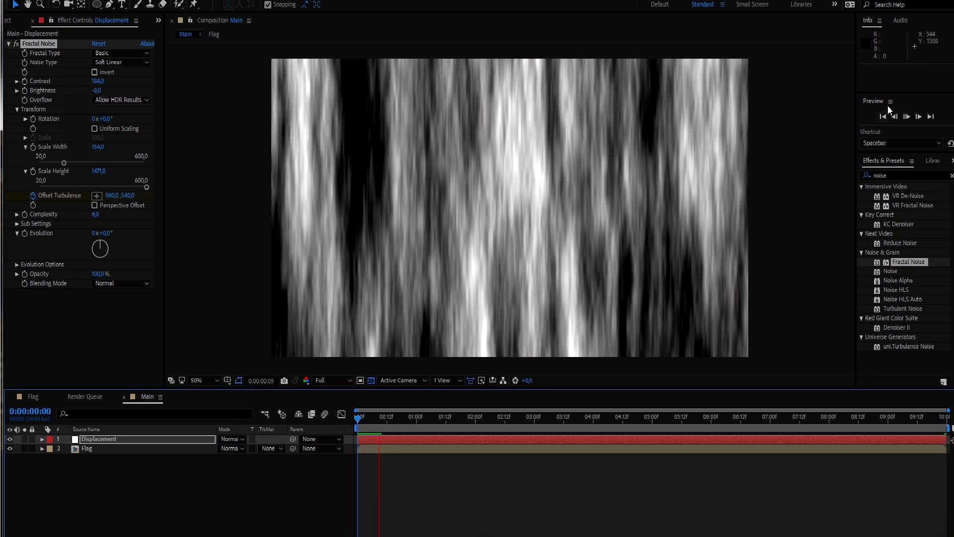
pyautogui.moveTo(904, 154); pyautogui.dragTo(904, 269)
pyautogui.click(935, 235)
pyautogui.click(914, 302)
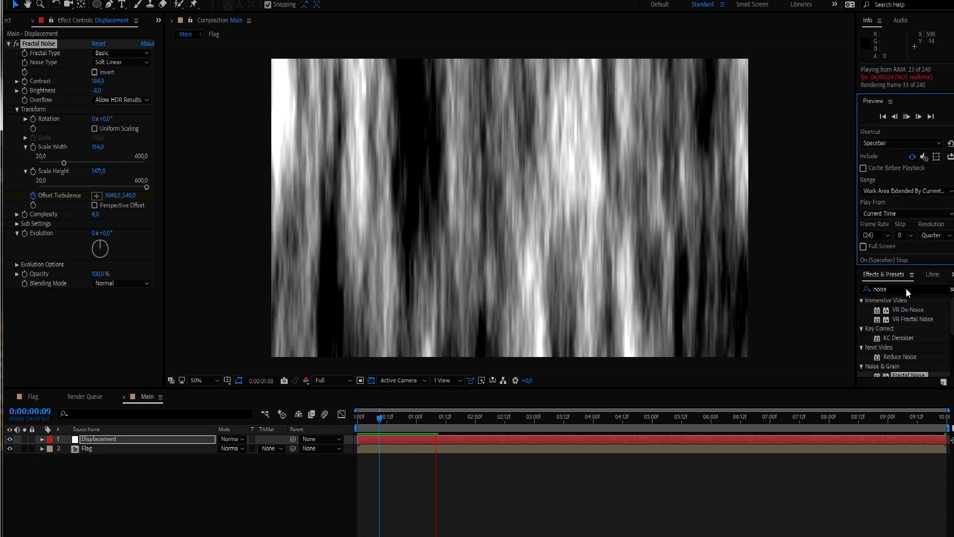
pyautogui.click(412, 481)
pyautogui.press(',')
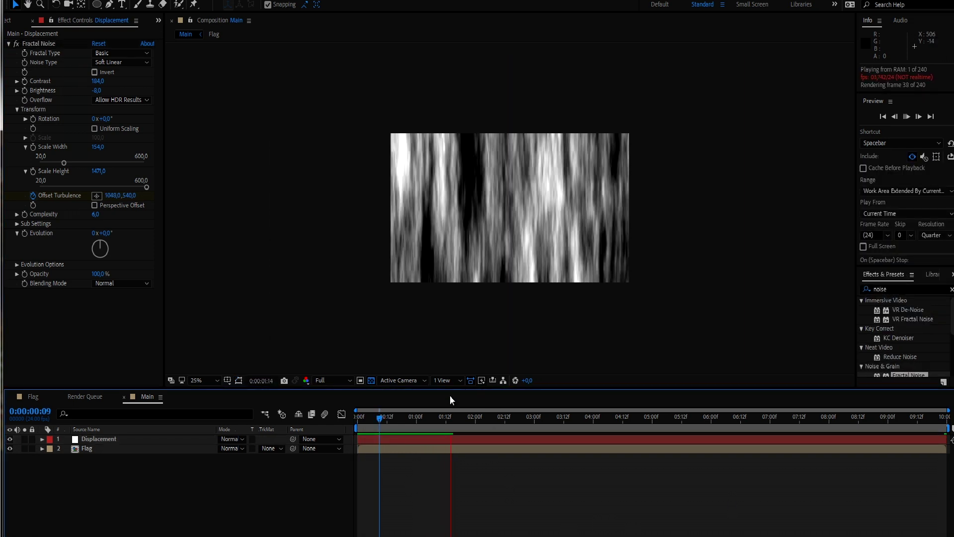
pyautogui.click(332, 380)
pyautogui.click(328, 398)
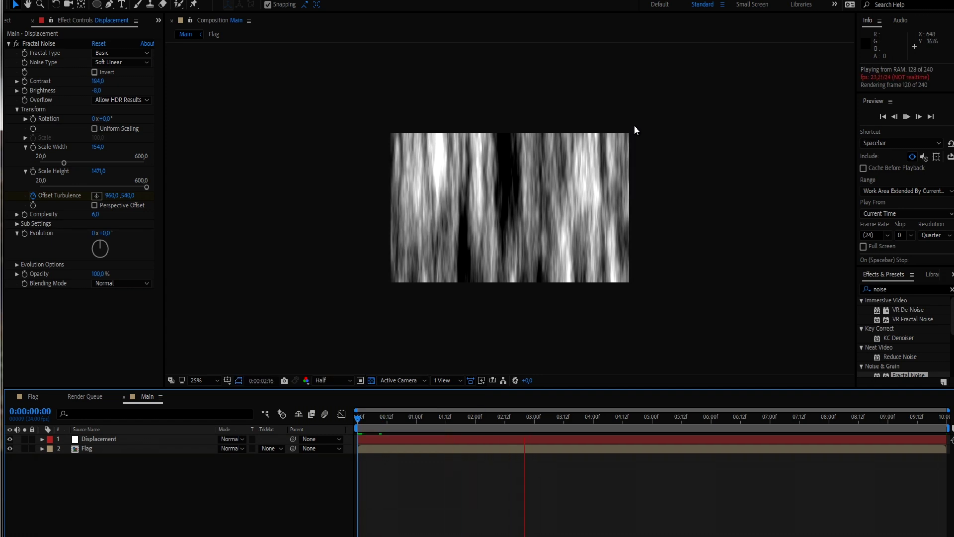
pyautogui.click(356, 418)
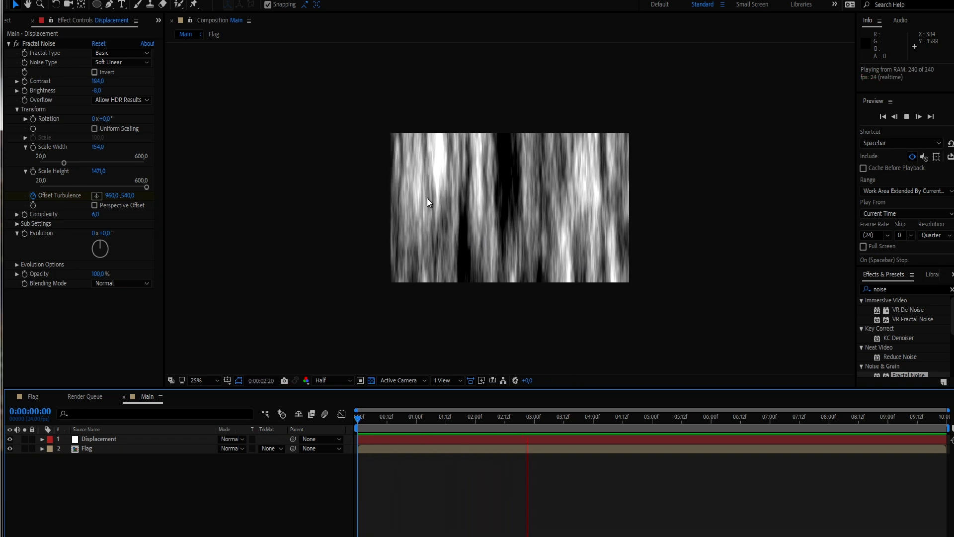
pyautogui.press('space')
# At the last frame, push the Offset Turbulence keyframe to 4887,0.
pyautogui.moveTo(362, 426); pyautogui.dragTo(951, 447)
pyautogui.click(99, 437)
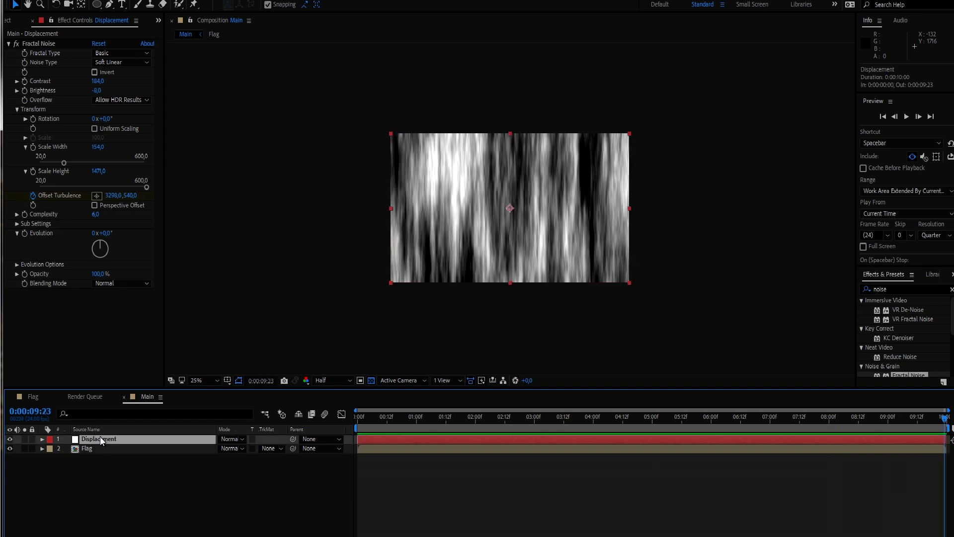
pyautogui.press('u')
pyautogui.moveTo(186, 194); pyautogui.dragTo(924, 208)
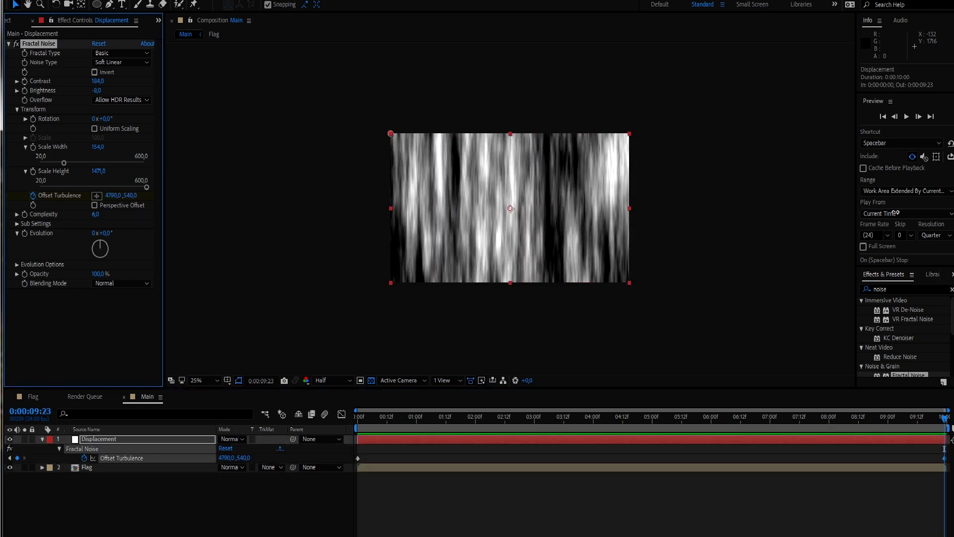
# Try Turbulent Smooth and Dynamic fractal types, then settle on Max.
pyautogui.click(119, 53)
pyautogui.click(125, 79)
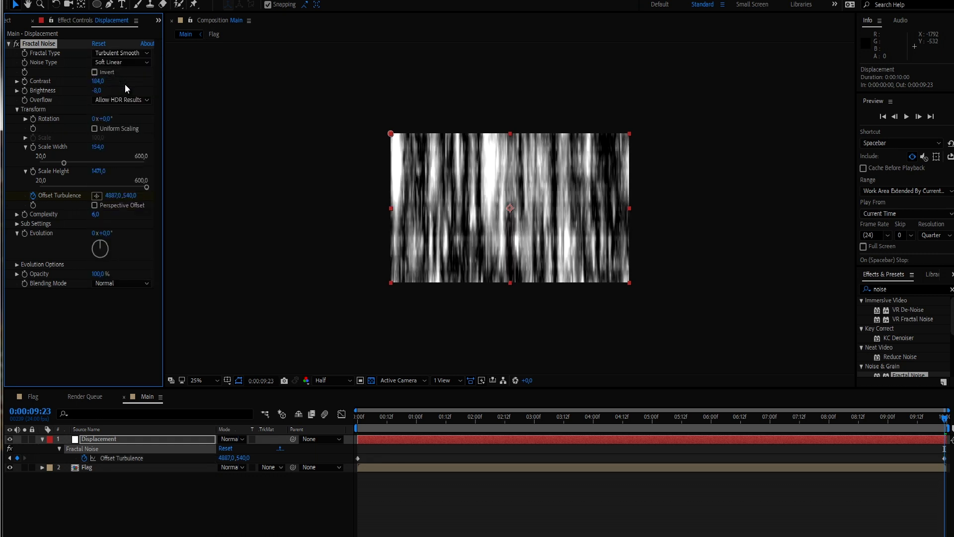
pyautogui.click(122, 52)
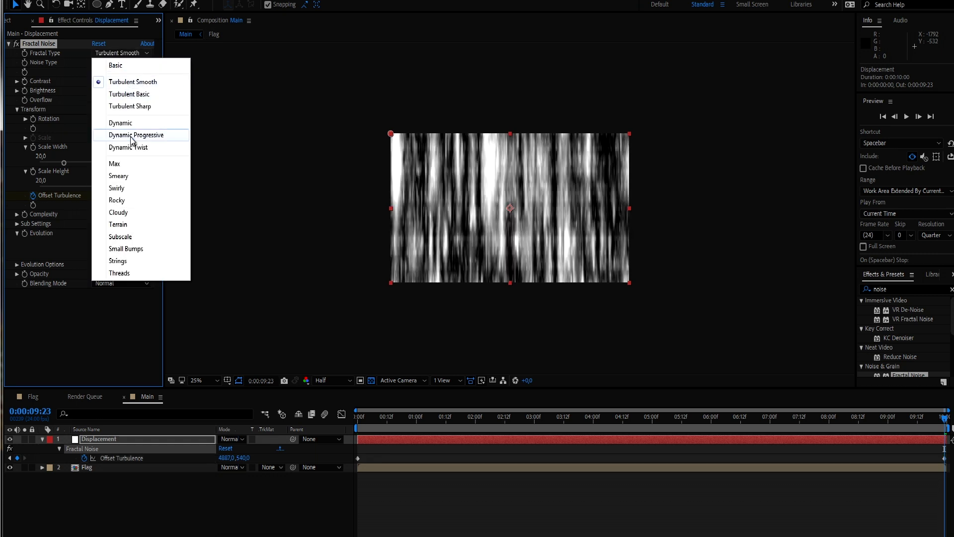
pyautogui.click(124, 123)
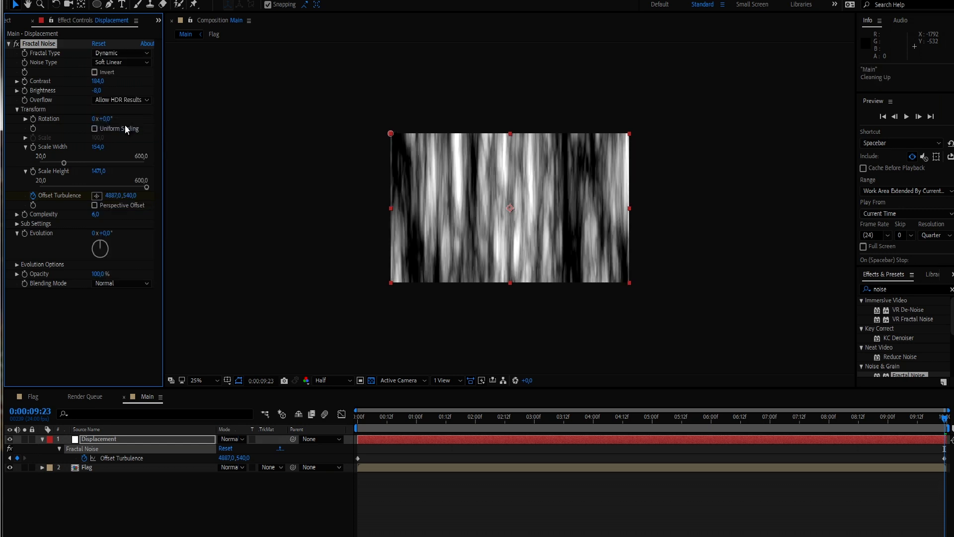
pyautogui.click(126, 55)
pyautogui.click(123, 165)
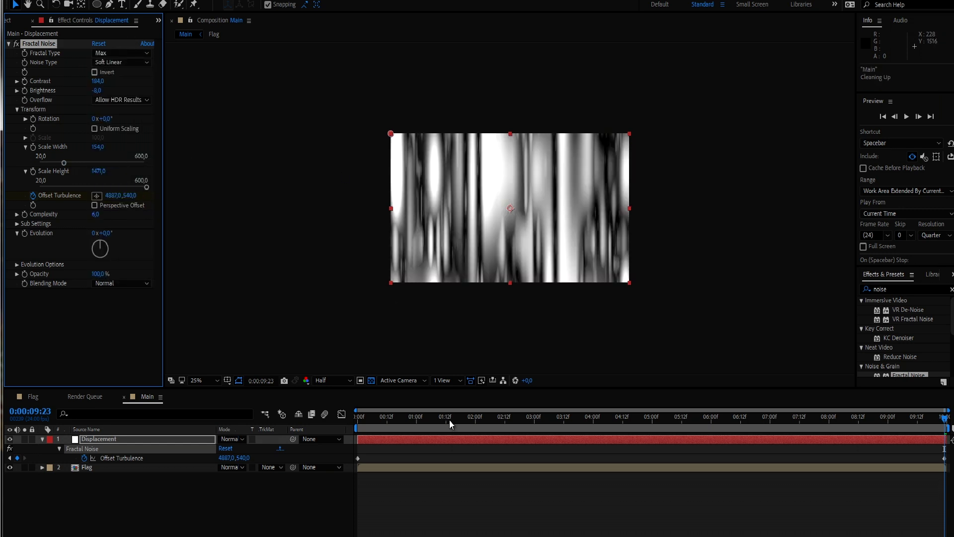
# Preview the Max noise, then set Scale Width to 235 and Contrast to 131.
pyautogui.moveTo(396, 418); pyautogui.dragTo(419, 420)
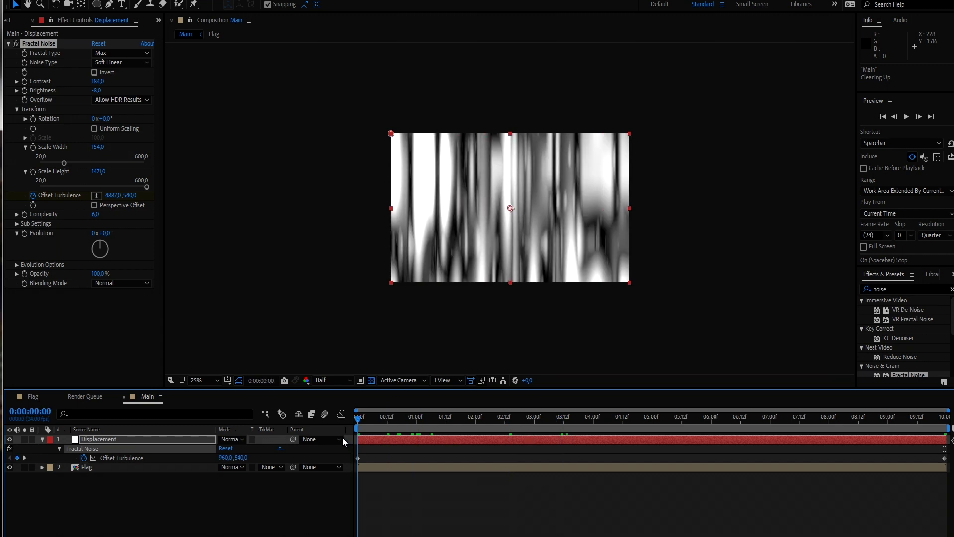
pyautogui.press('Home')
pyautogui.press('space')
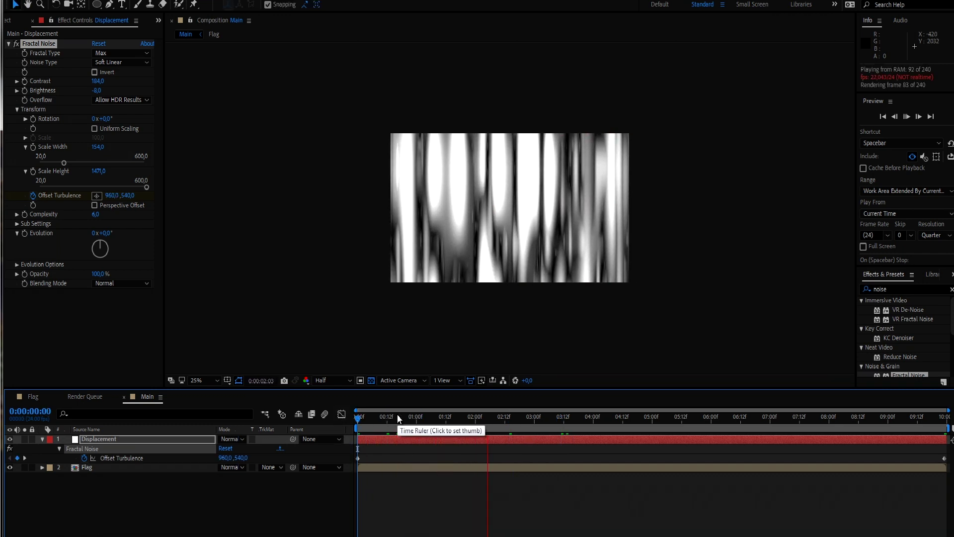
pyautogui.press('space')
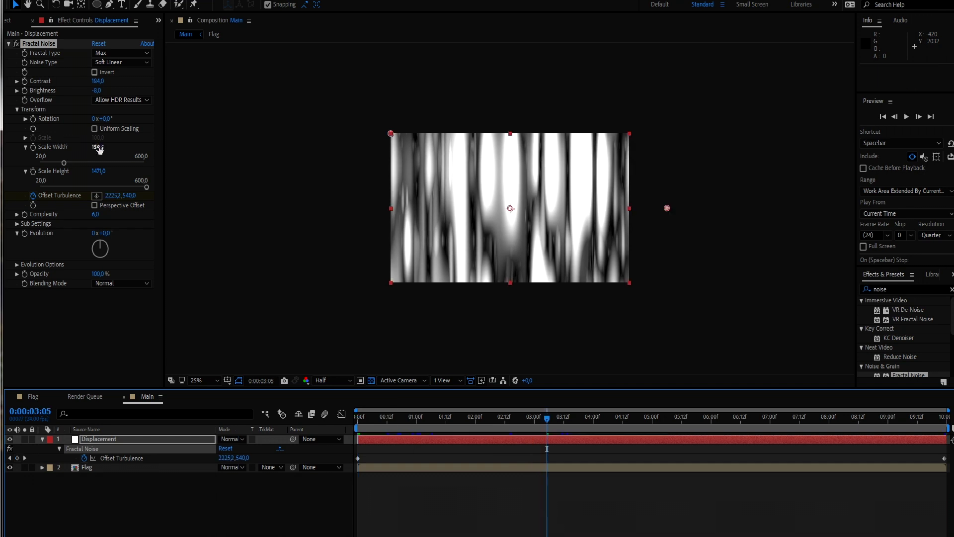
pyautogui.moveTo(100, 148); pyautogui.dragTo(146, 155)
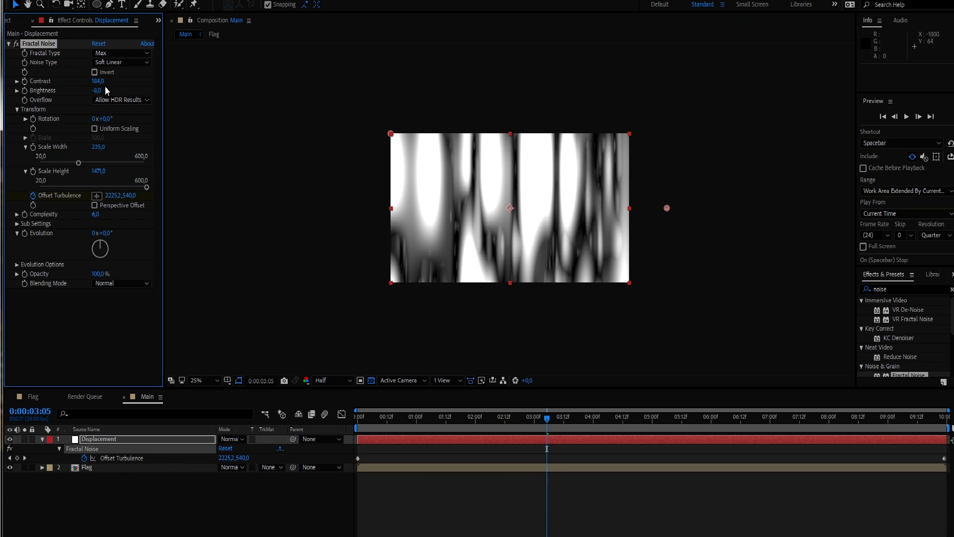
pyautogui.moveTo(97, 81)
pyautogui.mouseDown()
pyautogui.moveTo(89, 100)
pyautogui.moveTo(89, 91)
pyautogui.mouseUp()
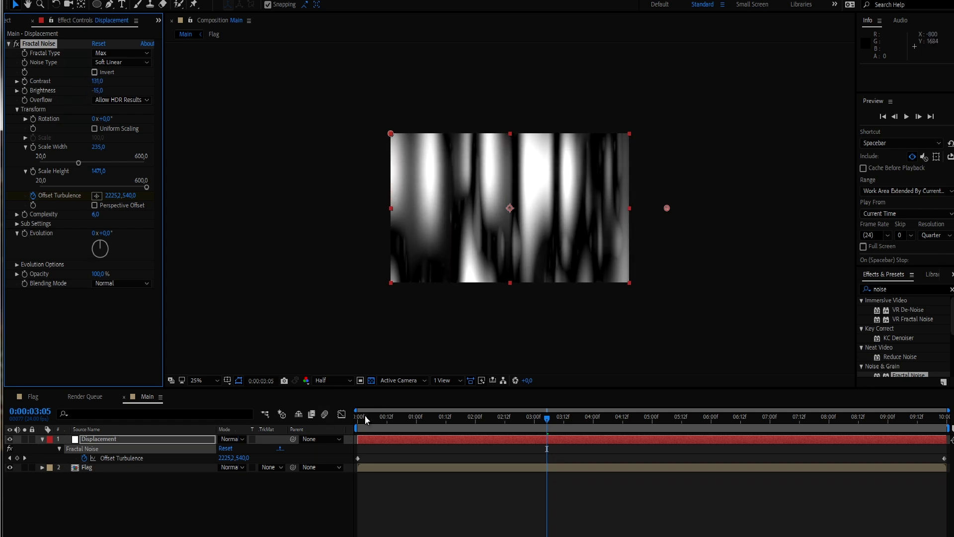
# Keyframe Evolution from 0° at frame 0 to 2x+93° at the last frame, then preview.
pyautogui.click(355, 425)
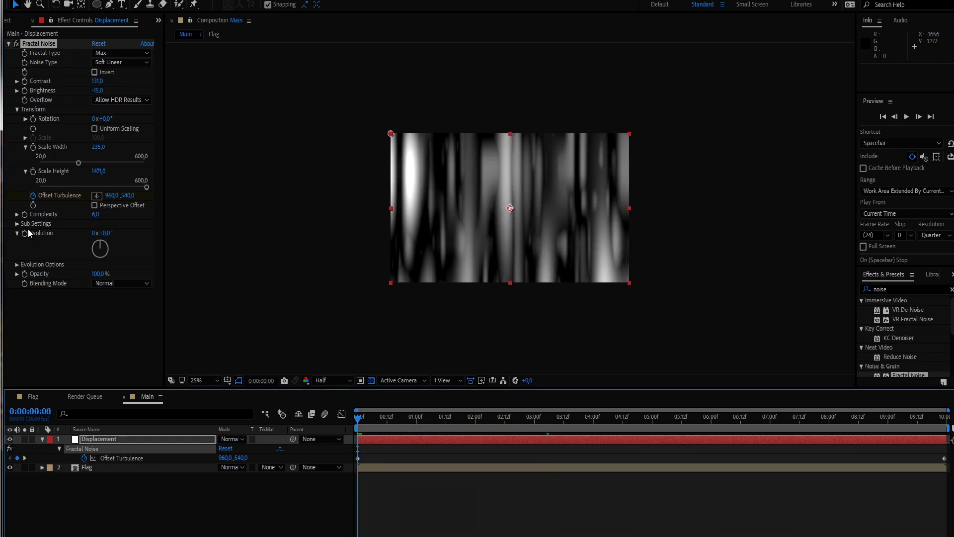
pyautogui.click(25, 233)
pyautogui.moveTo(925, 422); pyautogui.dragTo(947, 422)
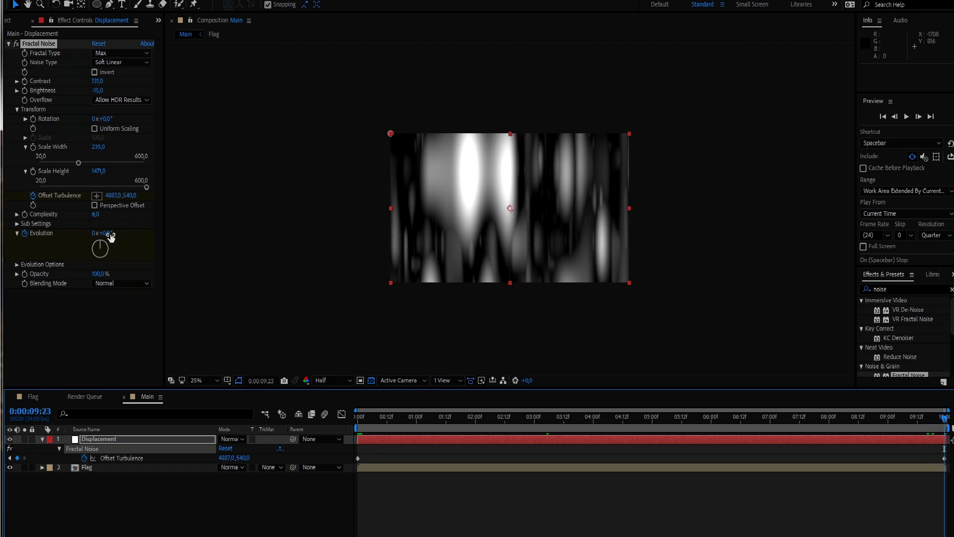
pyautogui.moveTo(109, 237); pyautogui.dragTo(508, 285)
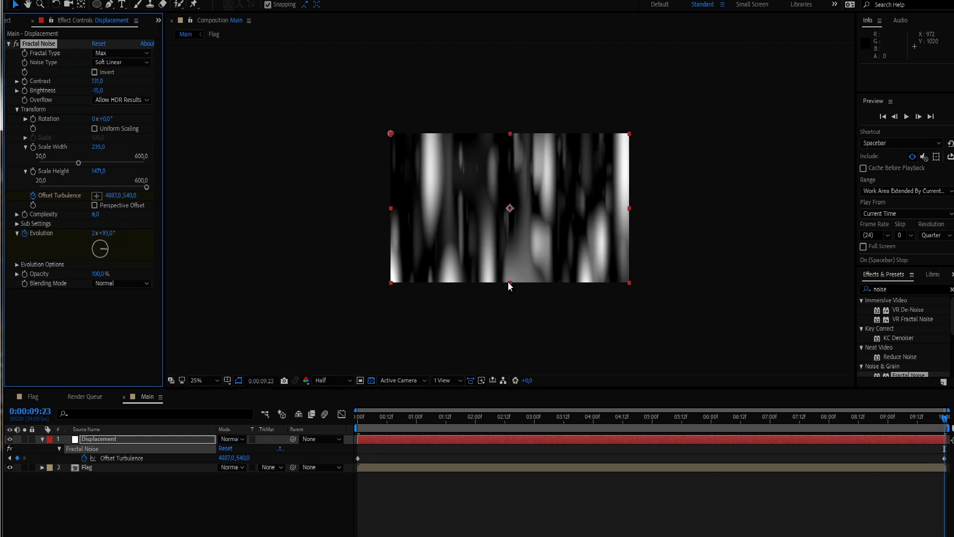
pyautogui.click(361, 413)
pyautogui.press('space')
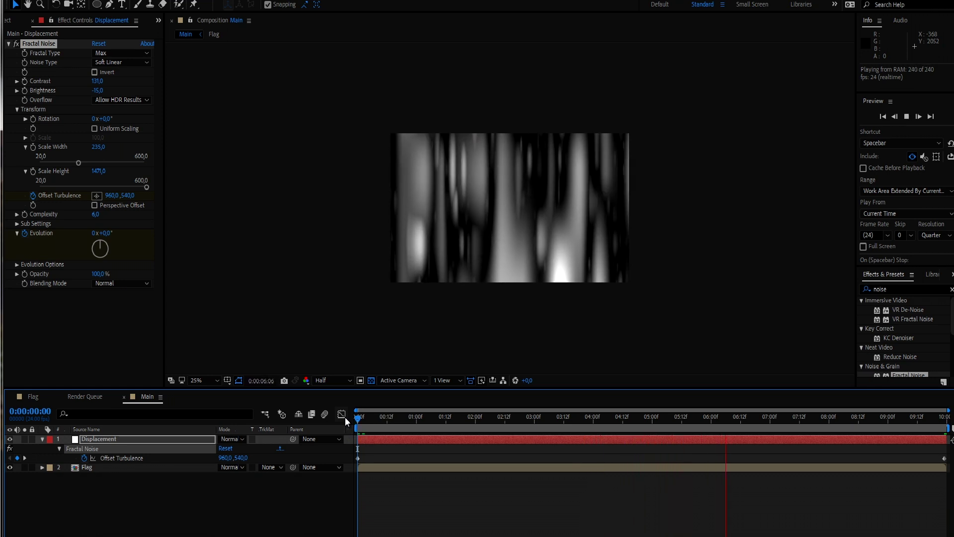
pyautogui.press('space')
# Precompose the Displacement layer as Displacement Source, moving all attributes.
pyautogui.click(218, 501)
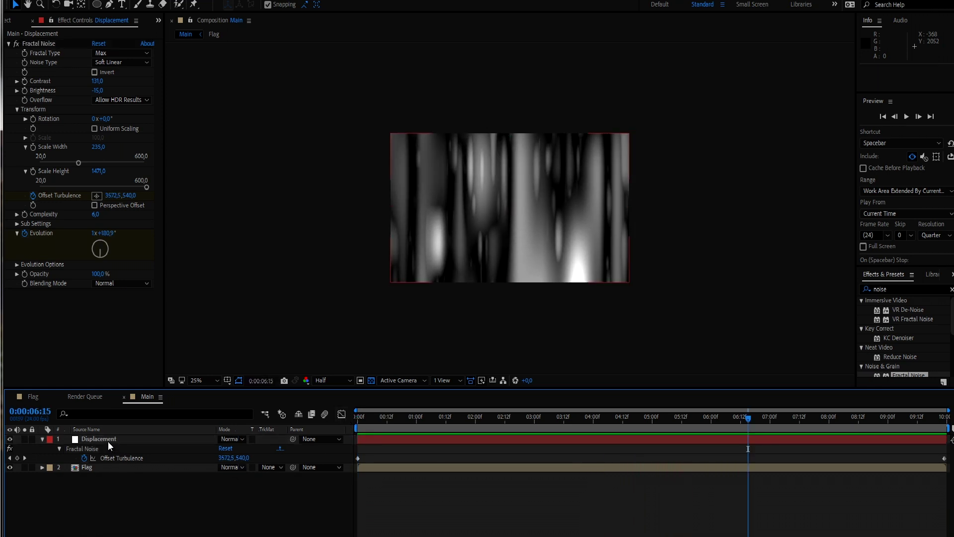
pyautogui.click(109, 441)
pyautogui.hotkey('ctrl', 'shift', 'c')
pyautogui.write('Di')
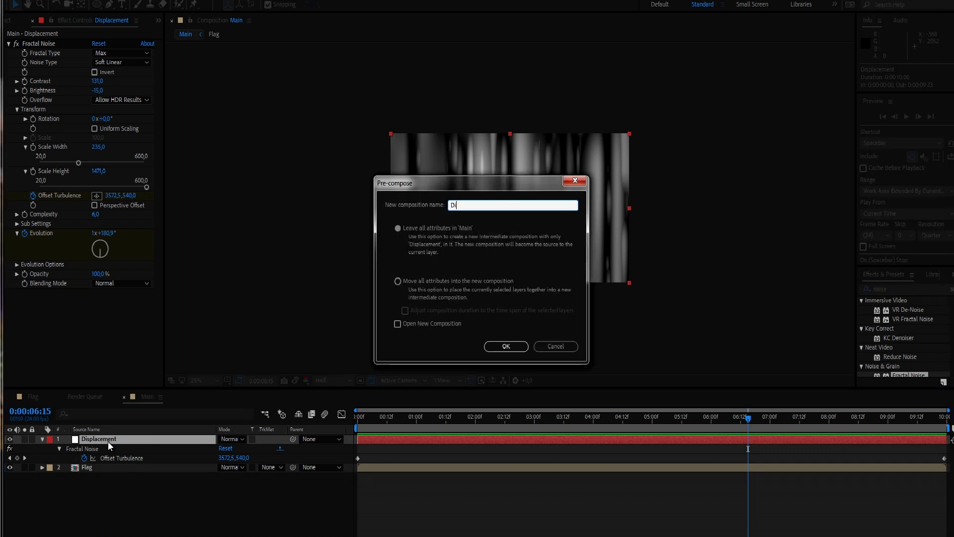
pyautogui.write('splacement Source')
pyautogui.click(452, 281)
pyautogui.click(505, 346)
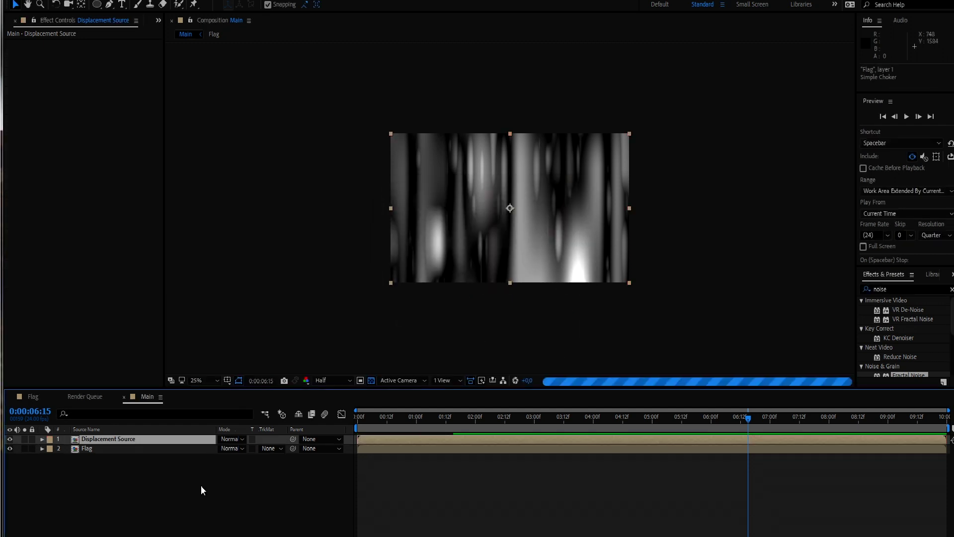
# Move Displacement Source below the Flag layer and hide it.
pyautogui.moveTo(118, 438); pyautogui.dragTo(127, 472)
pyautogui.click(127, 472)
pyautogui.click(82, 449)
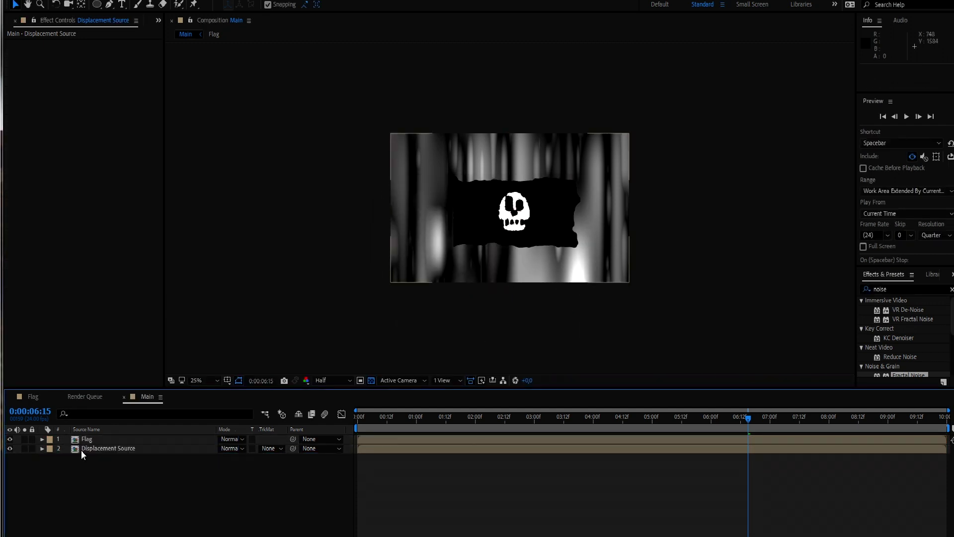
pyautogui.click(10, 448)
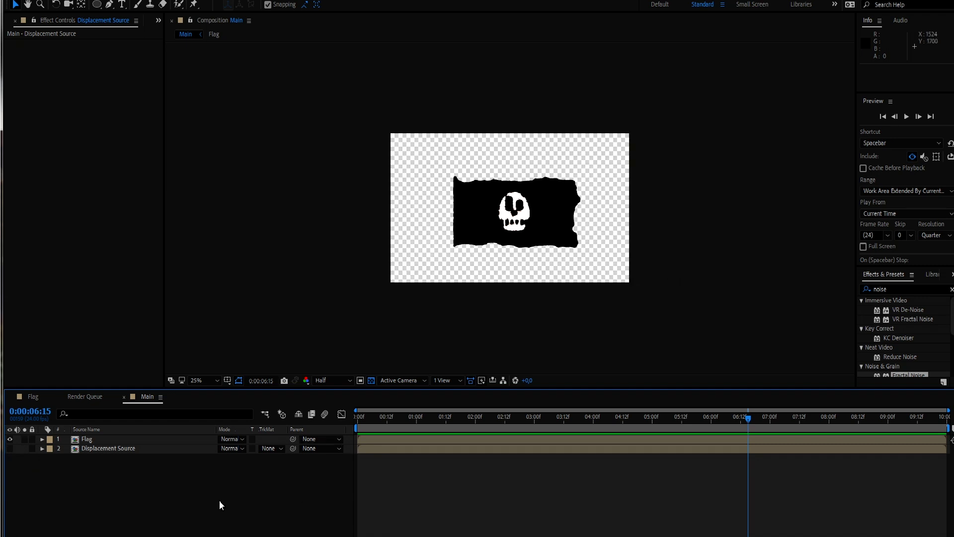
# Create a white solid and move it to the bottom of the layer stack.
pyautogui.hotkey('ctrl', 'y')
pyautogui.click(511, 371)
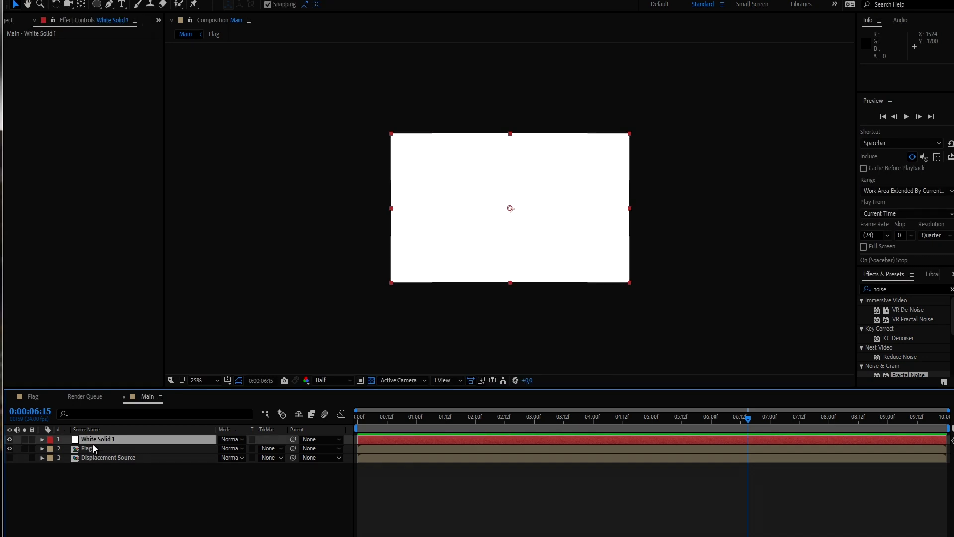
pyautogui.moveTo(93, 441); pyautogui.dragTo(100, 486)
pyautogui.press('.')
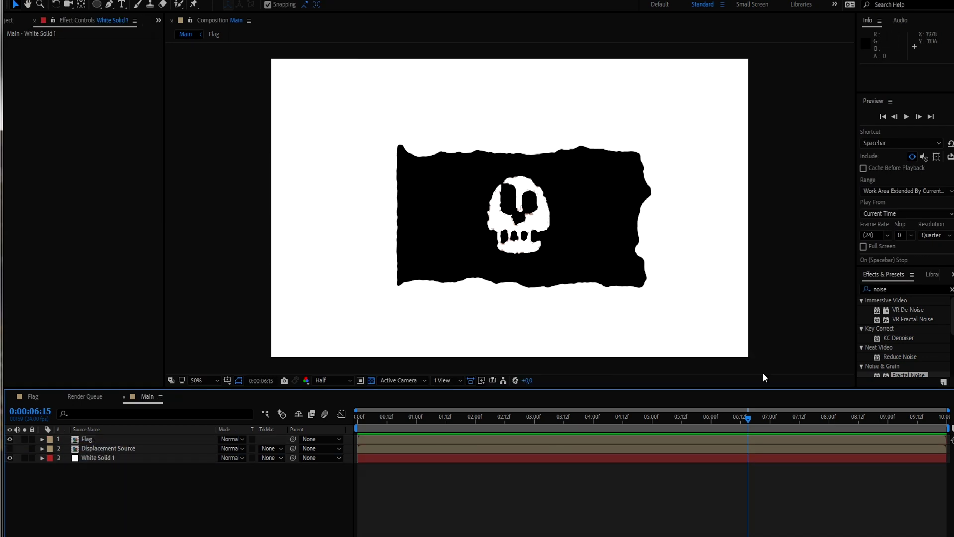
# Apply the Displacement Map effect to the Flag layer.
pyautogui.click(894, 287)
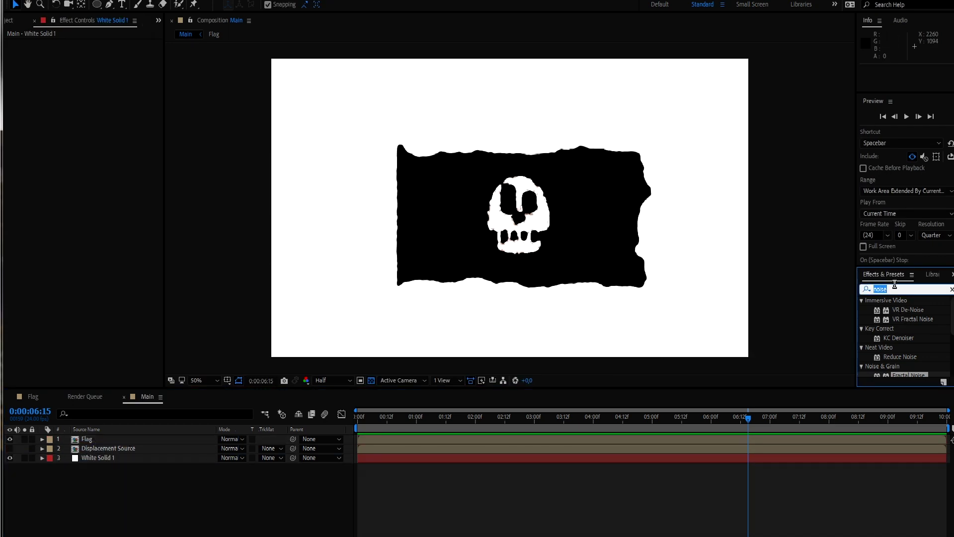
pyautogui.write('disp')
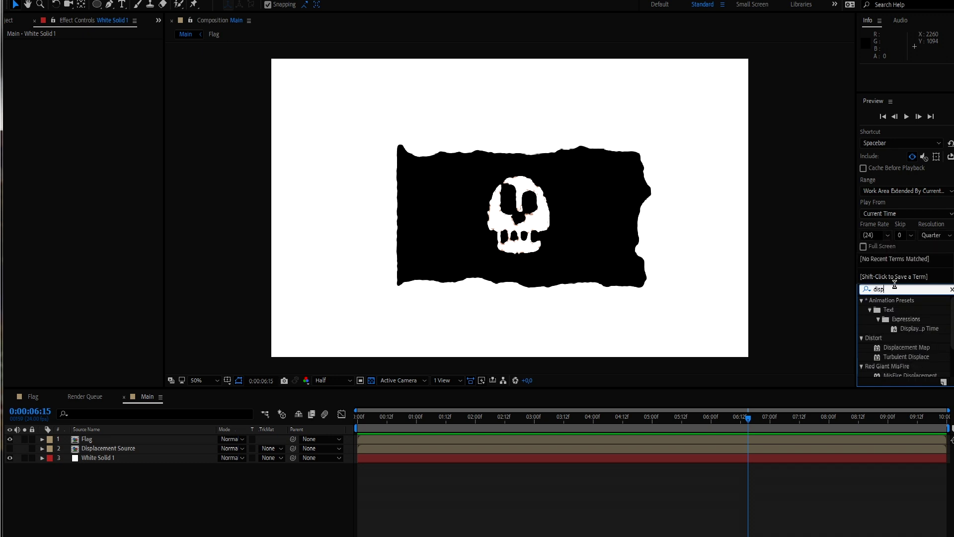
pyautogui.write('lace')
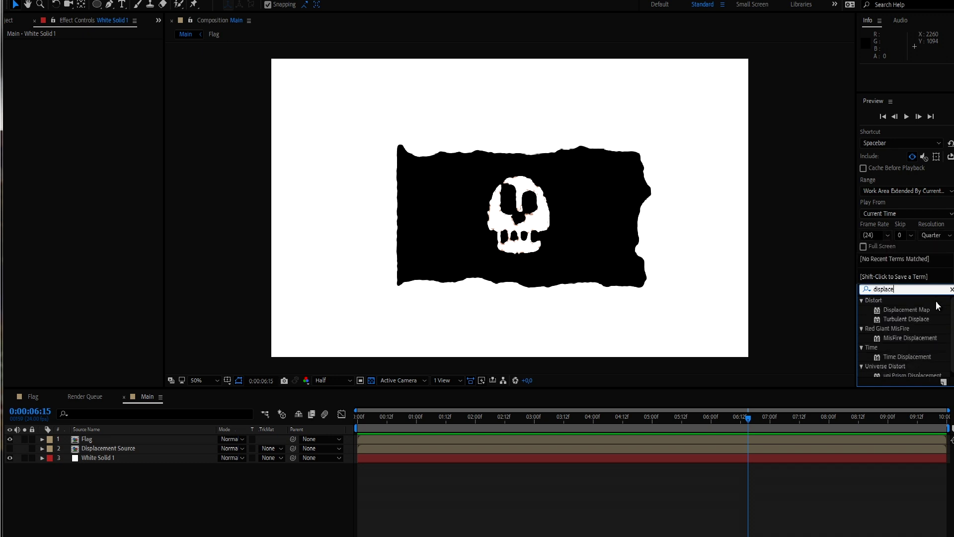
pyautogui.moveTo(919, 309); pyautogui.dragTo(90, 442)
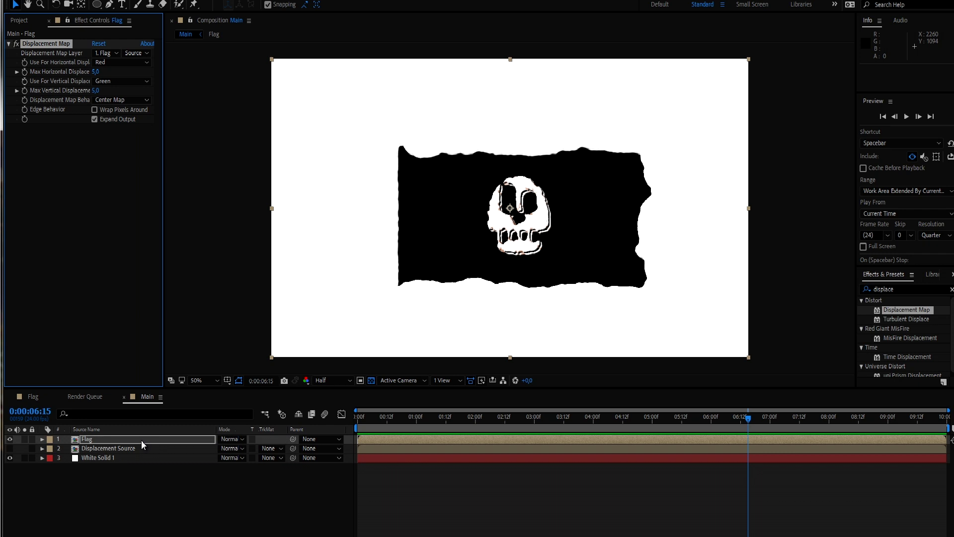
# Use Displacement Source as the map layer, briefly viewing it solo before hiding it again.
pyautogui.click(107, 52)
pyautogui.click(115, 72)
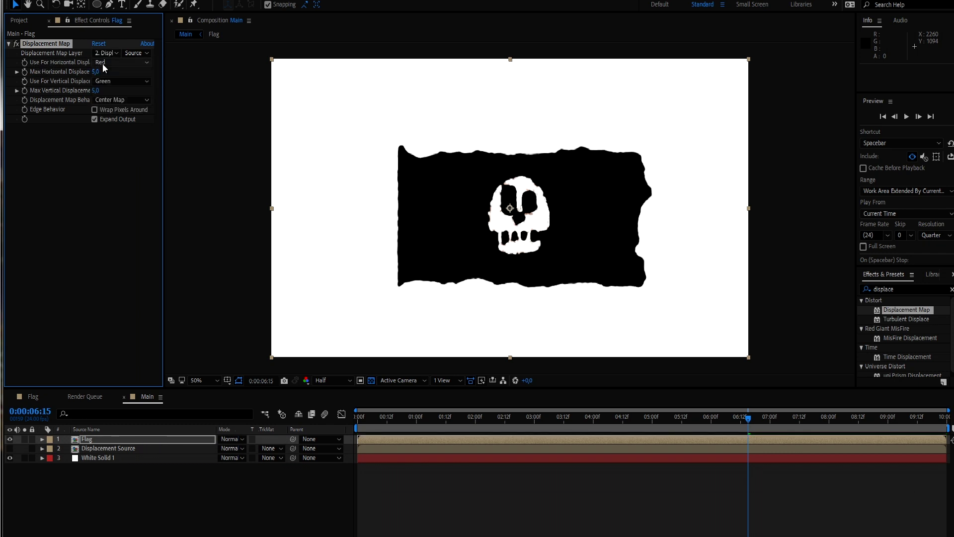
pyautogui.moveTo(163, 85); pyautogui.dragTo(224, 88)
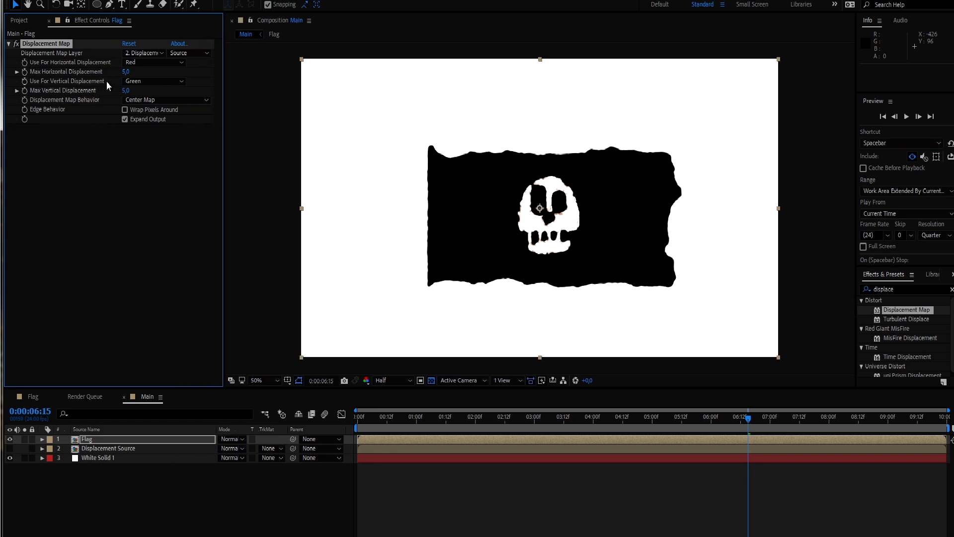
pyautogui.click(24, 458)
pyautogui.click(25, 457)
pyautogui.click(10, 448)
pyautogui.click(25, 448)
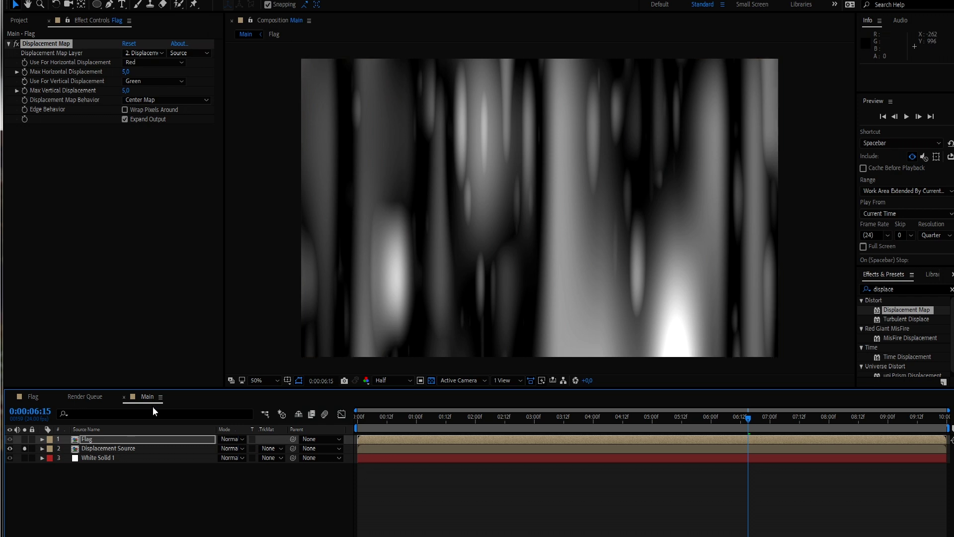
pyautogui.click(24, 448)
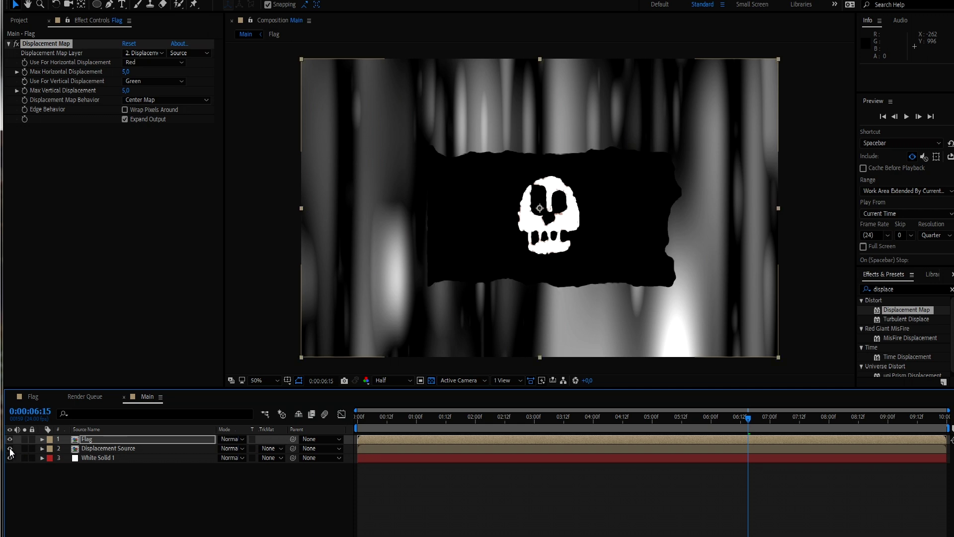
pyautogui.click(10, 448)
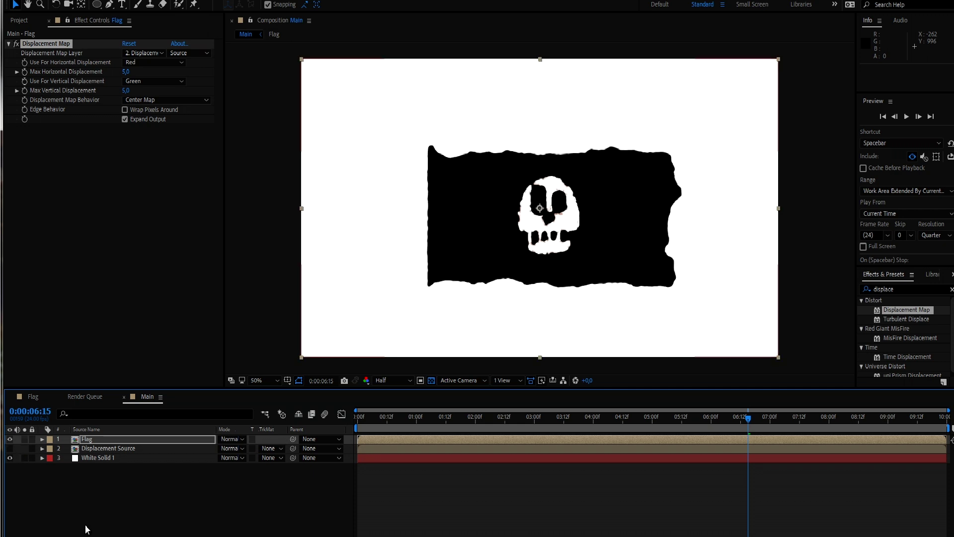
# Set horizontal and vertical channels to Luminance and Max Horizontal Displacement to 25.
pyautogui.click(153, 62)
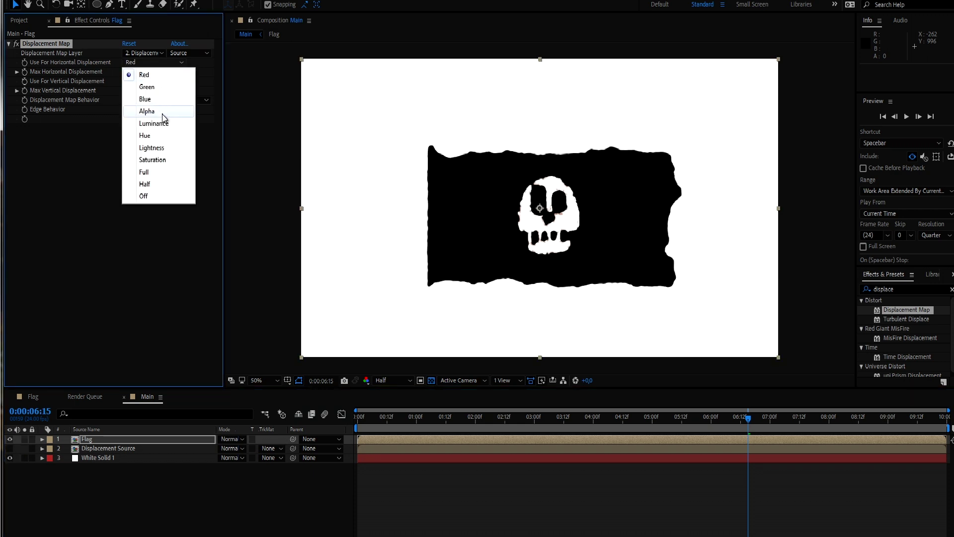
pyautogui.click(164, 124)
pyautogui.click(163, 80)
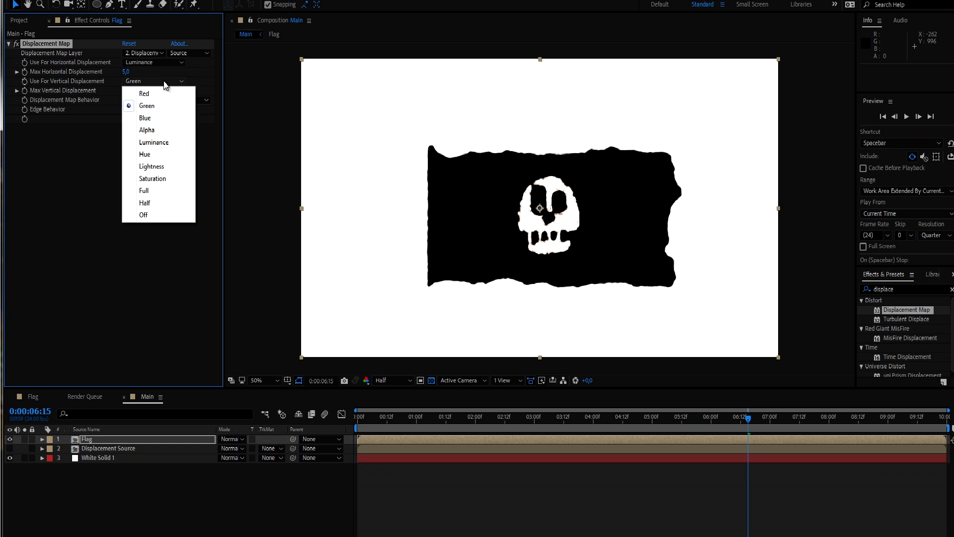
pyautogui.click(160, 143)
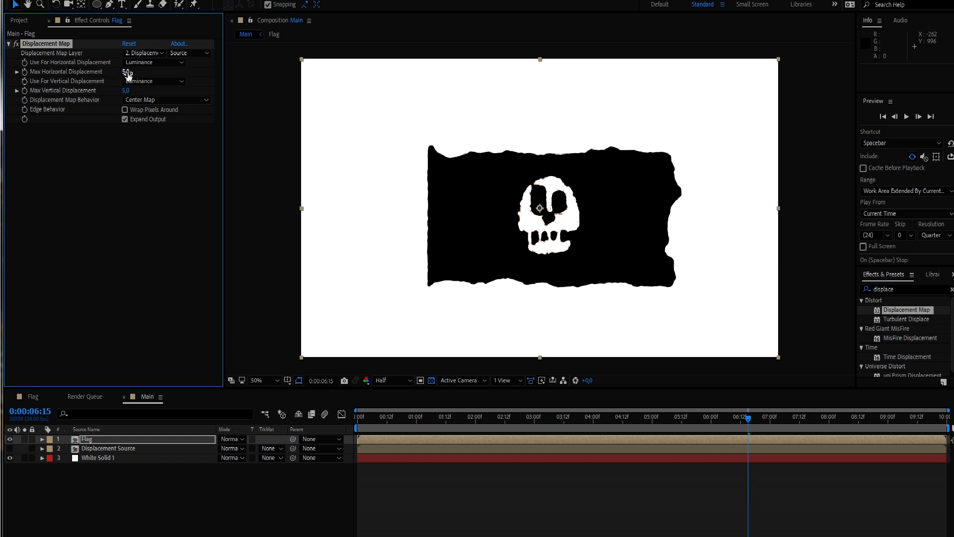
pyautogui.moveTo(128, 75)
pyautogui.mouseDown()
pyautogui.moveTo(139, 77)
pyautogui.moveTo(138, 90)
pyautogui.mouseUp()
# Set Max Vertical Displacement to 28 and preview the waving flag from the start.
pyautogui.click(357, 425)
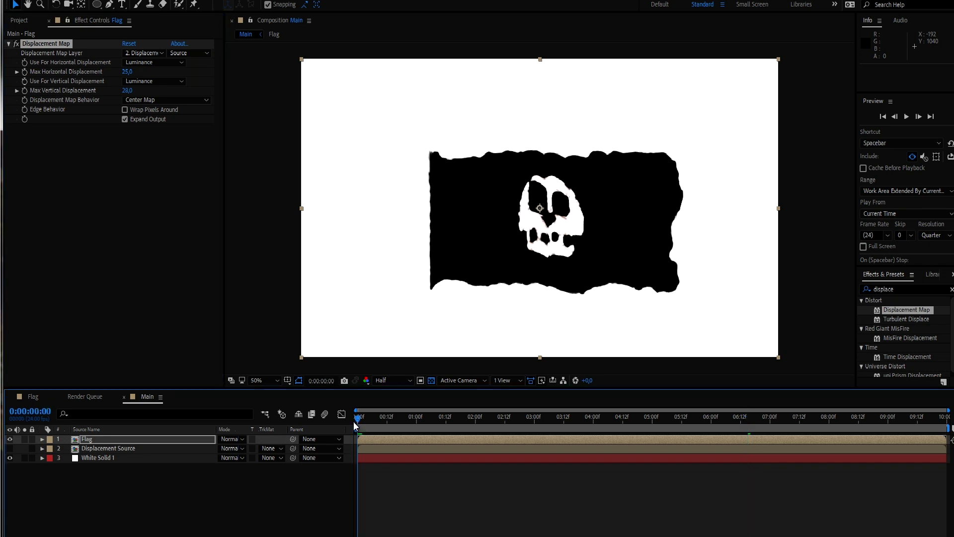
pyautogui.press('space')
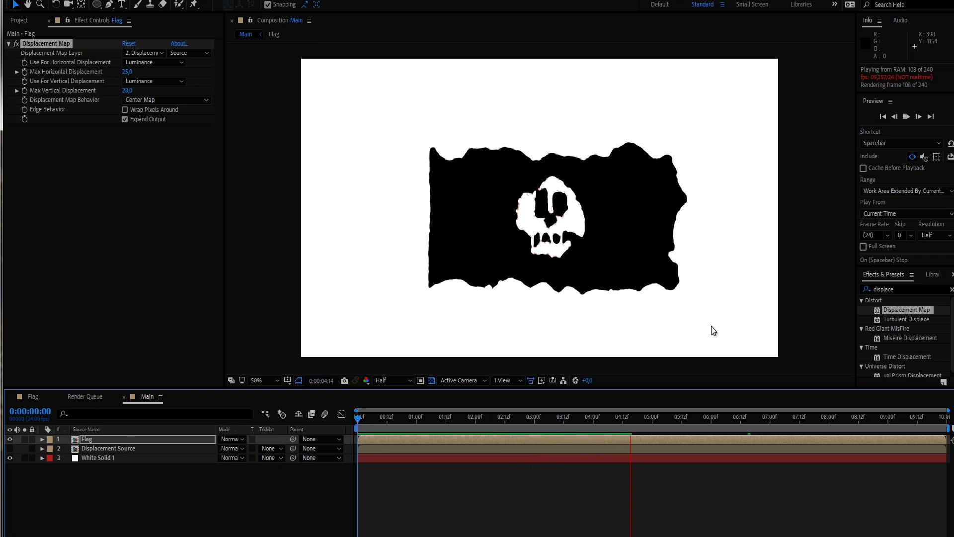
pyautogui.press('space')
pyautogui.press('.')
pyautogui.press(',')
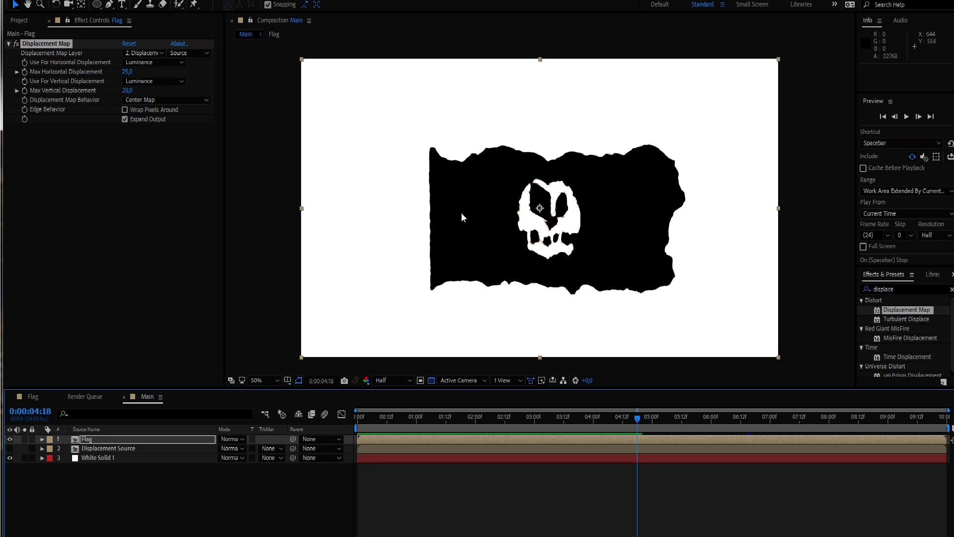
# Duplicate the Displacement Source layer above Flag, then duplicate Flag and move the copy to the top.
pyautogui.click(107, 448)
pyautogui.click(112, 472)
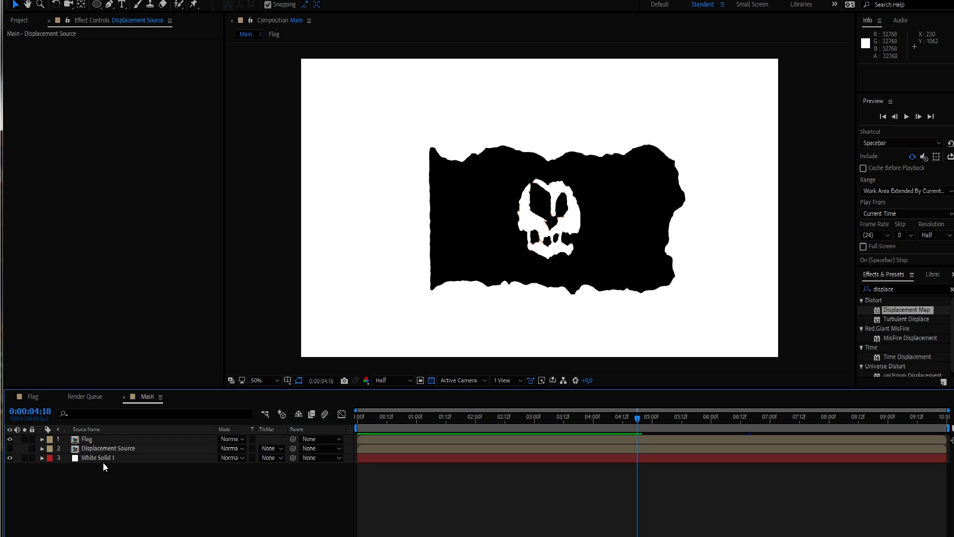
pyautogui.click(108, 447)
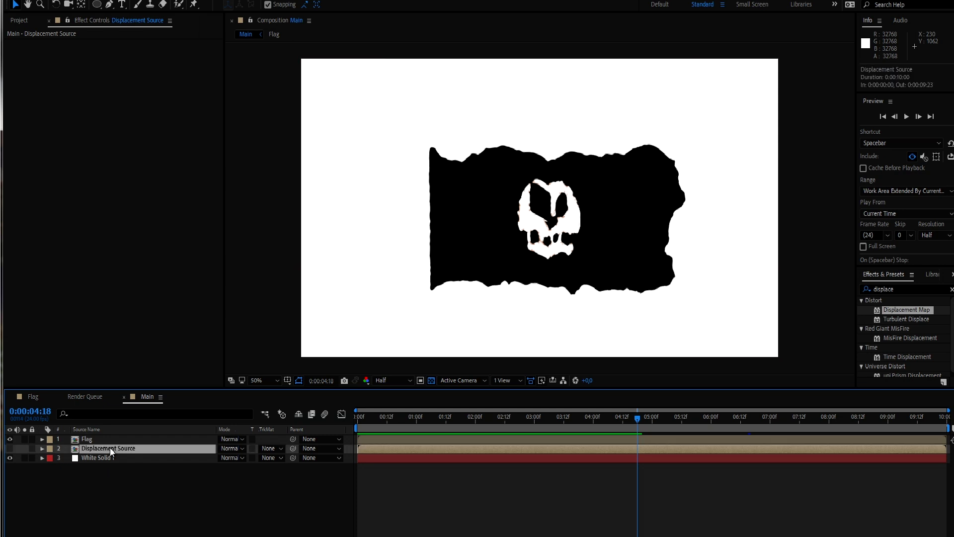
pyautogui.hotkey('ctrl', 'd')
pyautogui.moveTo(105, 447); pyautogui.dragTo(107, 437)
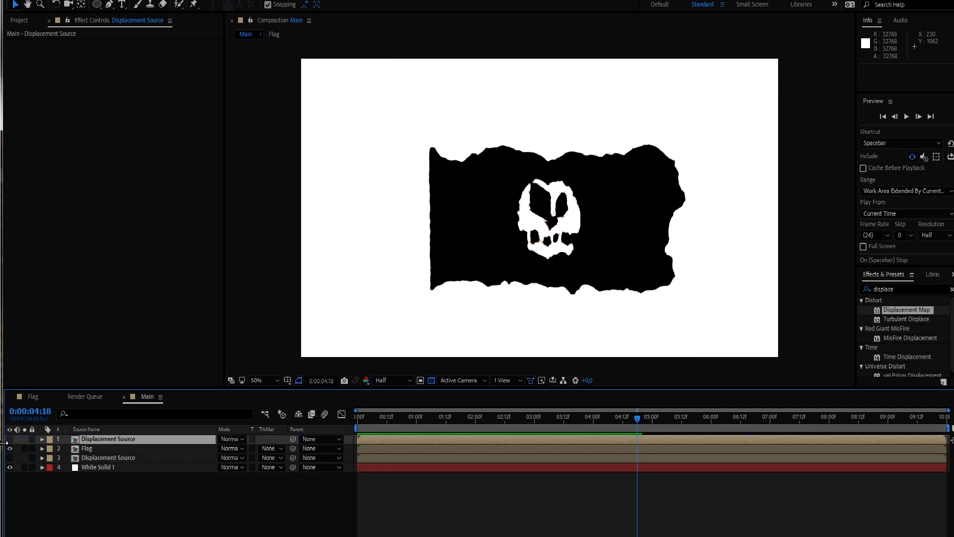
pyautogui.click(20, 440)
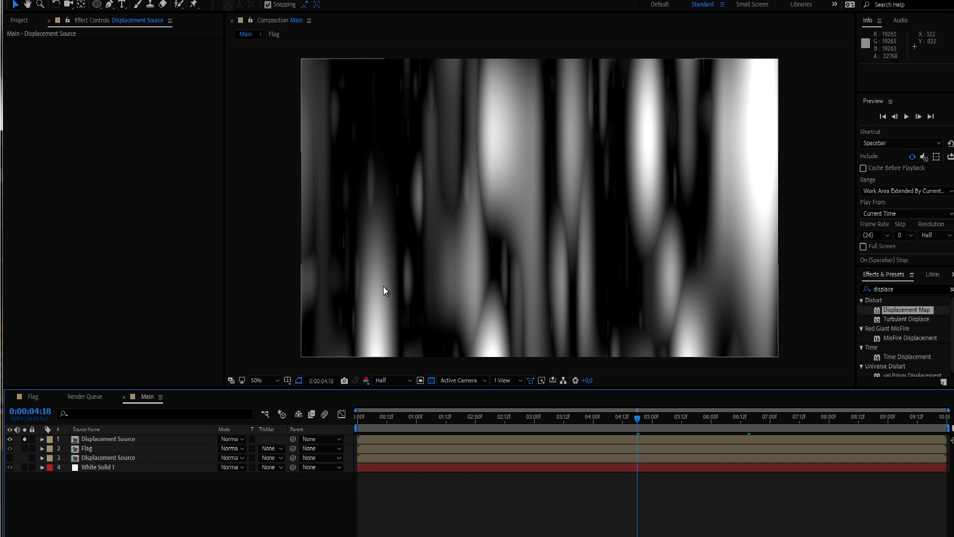
pyautogui.click(89, 450)
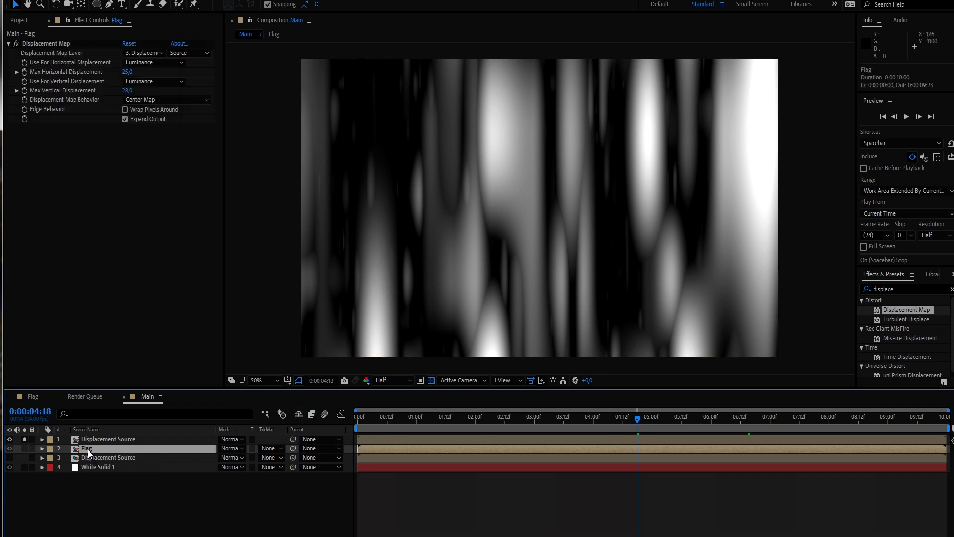
pyautogui.hotkey('ctrl', 'd')
pyautogui.moveTo(90, 451); pyautogui.dragTo(92, 442)
# Alpha-matte the noise copy to the Flag copy and unsolo it to show the sheen.
pyautogui.click(91, 447)
pyautogui.click(275, 447)
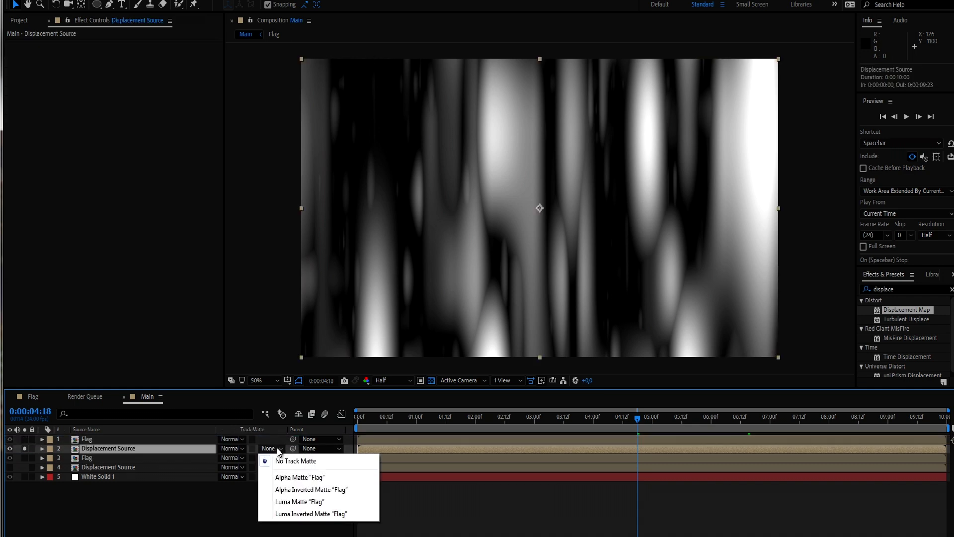
pyautogui.click(304, 478)
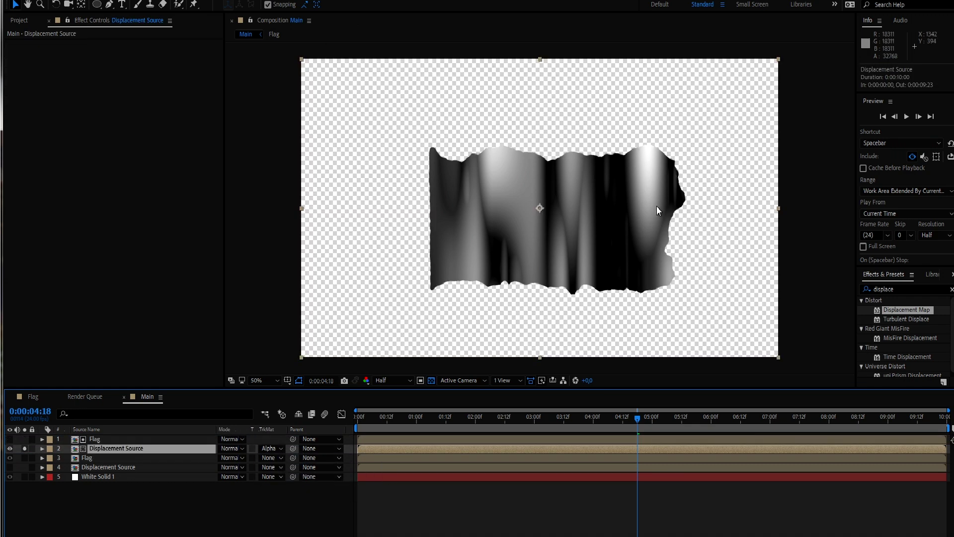
pyautogui.moveTo(368, 420); pyautogui.dragTo(451, 430)
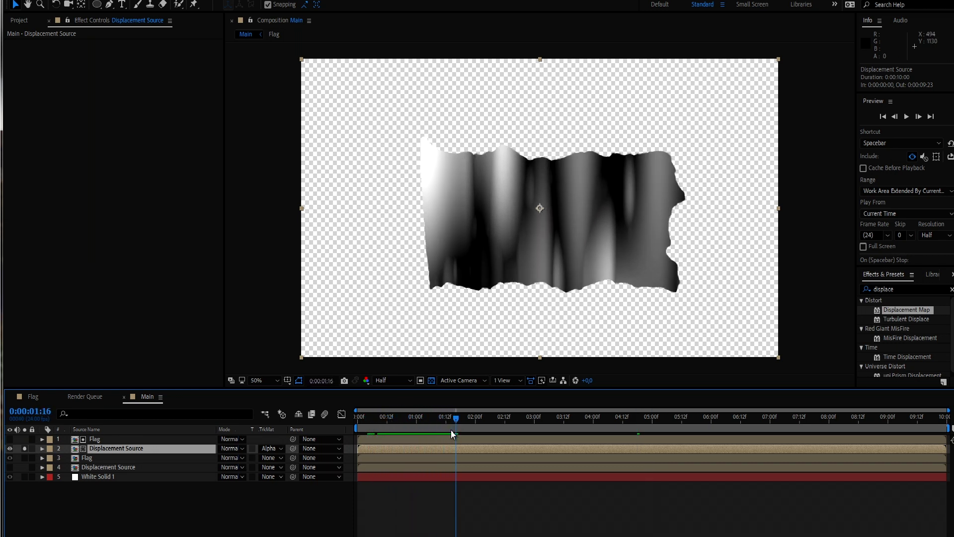
pyautogui.click(25, 448)
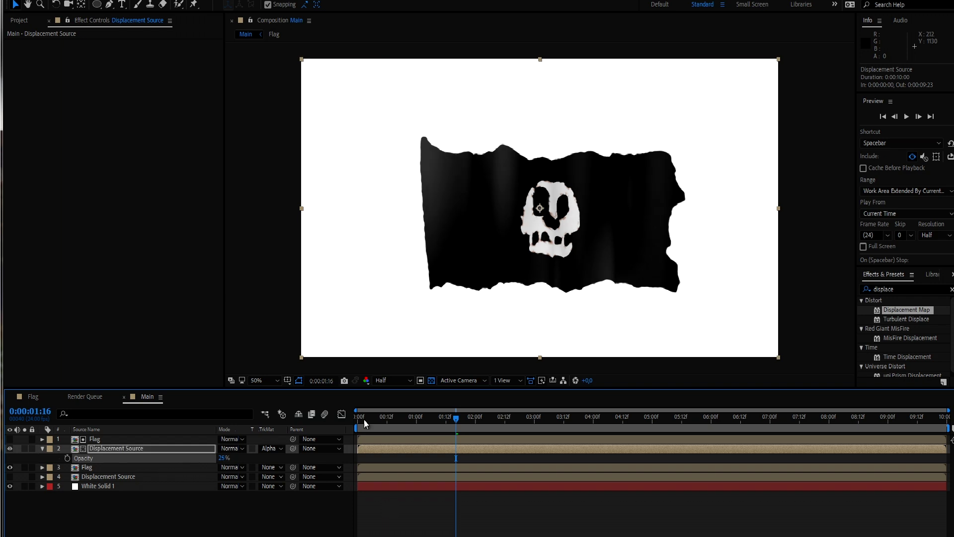
# Preview the current flag animation from the start, checking it at 100% and 50% zoom.
pyautogui.moveTo(363, 419); pyautogui.dragTo(351, 416)
pyautogui.press('space')
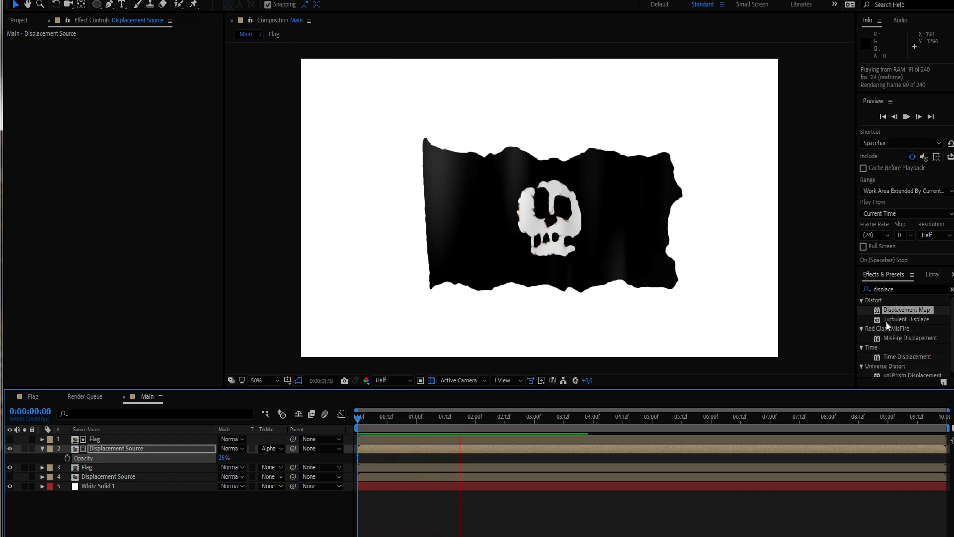
pyautogui.press('.')
pyautogui.press(',')
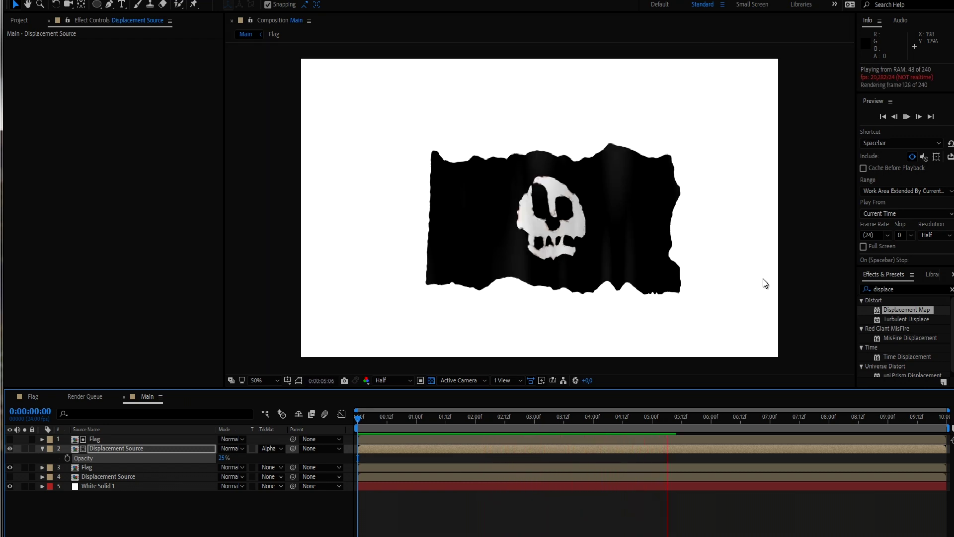
pyautogui.press('space')
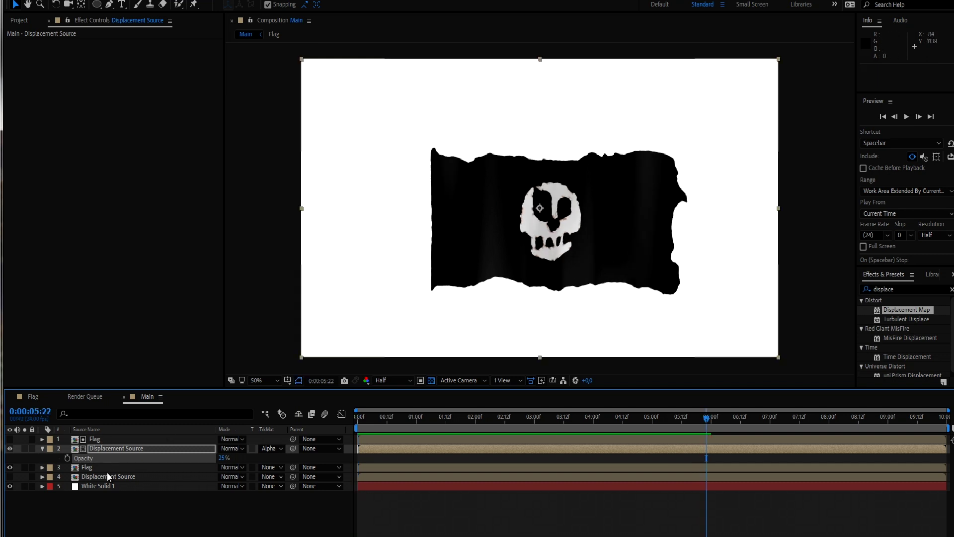
# Set the Flag's Displacement Map Max Horizontal Displacement to 12.
pyautogui.click(112, 476)
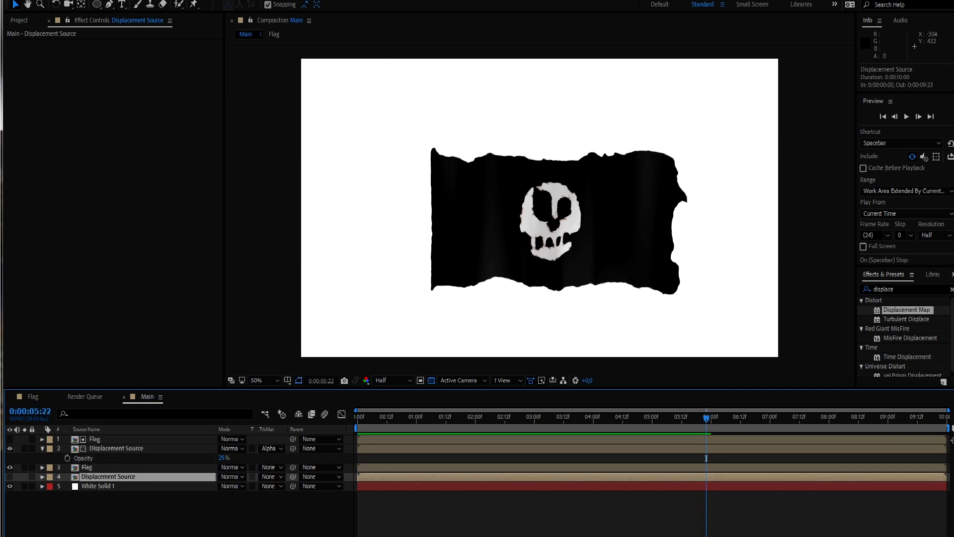
pyautogui.click(101, 467)
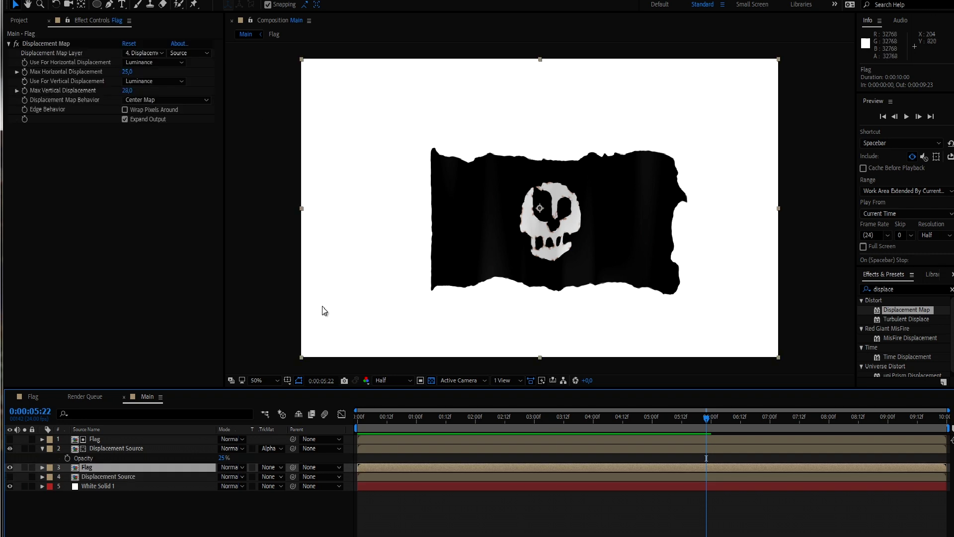
pyautogui.click(128, 72)
pyautogui.press('Return')
pyautogui.click(149, 439)
pyautogui.moveTo(133, 77); pyautogui.dragTo(140, 203)
# Preview the gentler waving from near the start and scrub through to check the motion.
pyautogui.click(368, 416)
pyautogui.press('space')
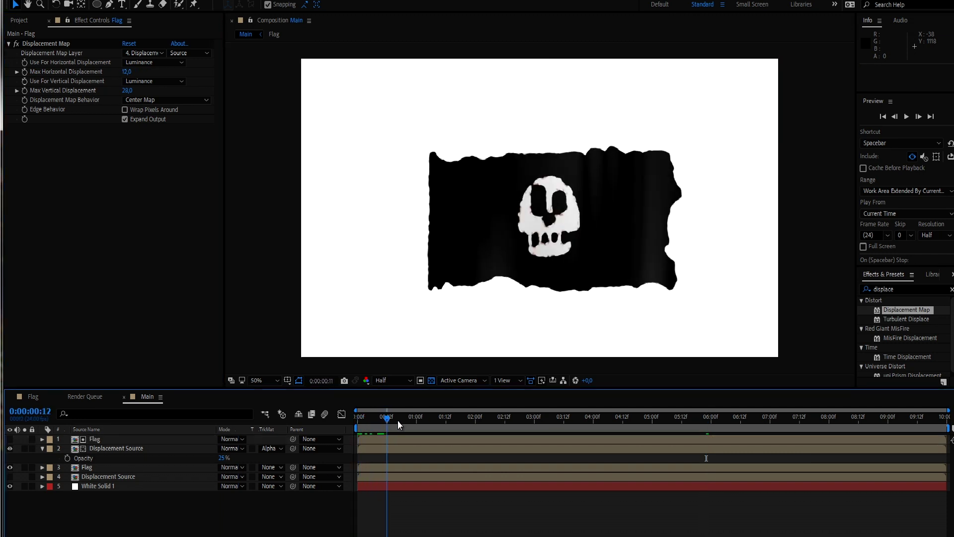
pyautogui.click(92, 468)
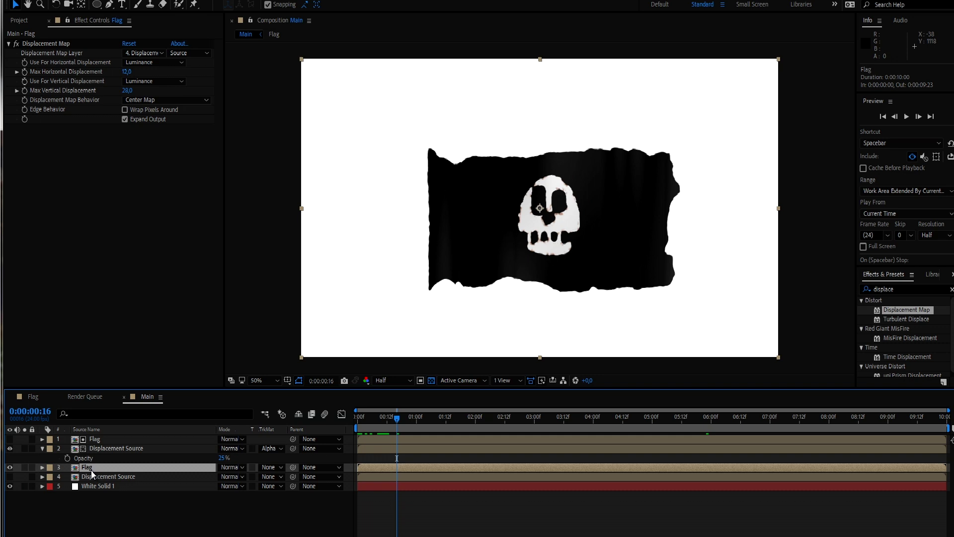
pyautogui.click(97, 439)
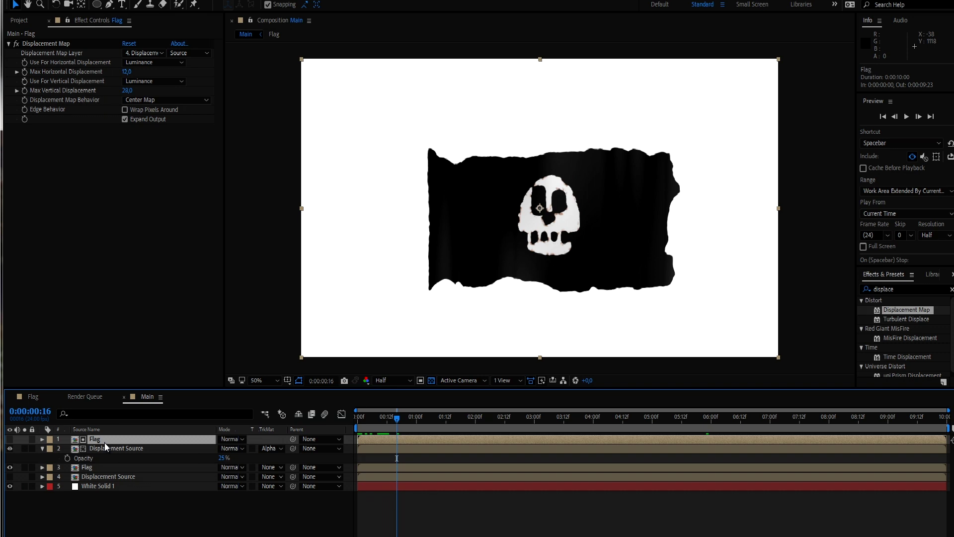
pyautogui.click(133, 512)
pyautogui.moveTo(363, 425); pyautogui.dragTo(402, 423)
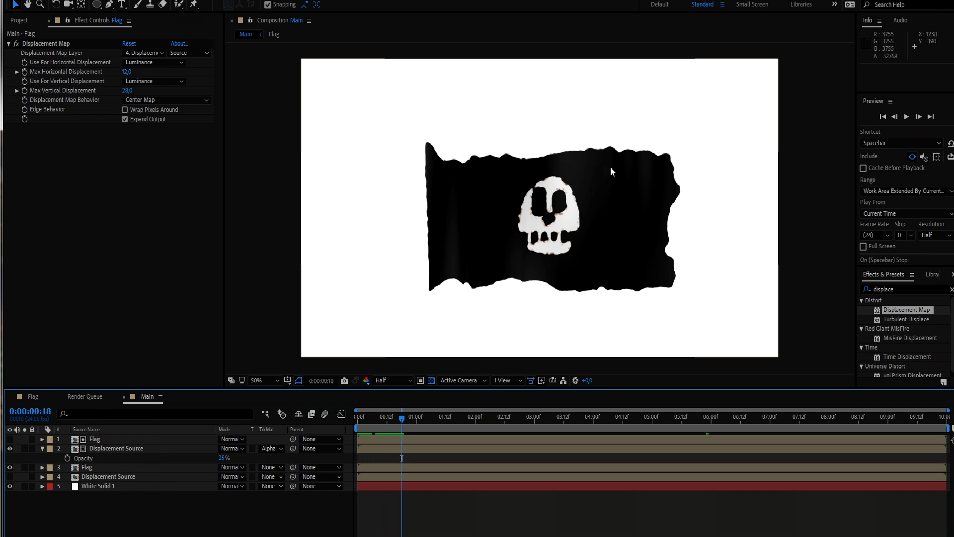
# Inside the Displacement Source precomp, add a gray 808080 solid layer.
pyautogui.doubleClick(133, 446)
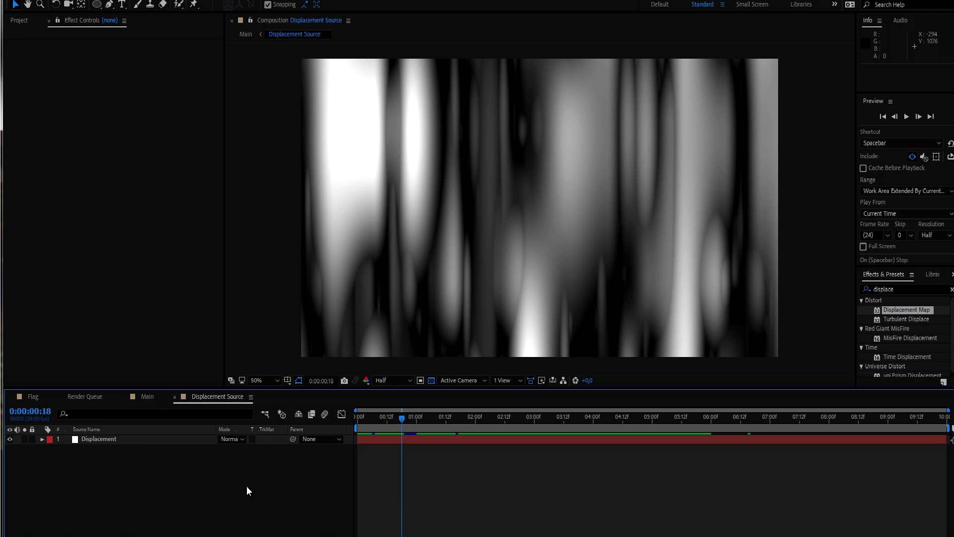
pyautogui.hotkey('ctrl', 'y')
pyautogui.click(481, 340)
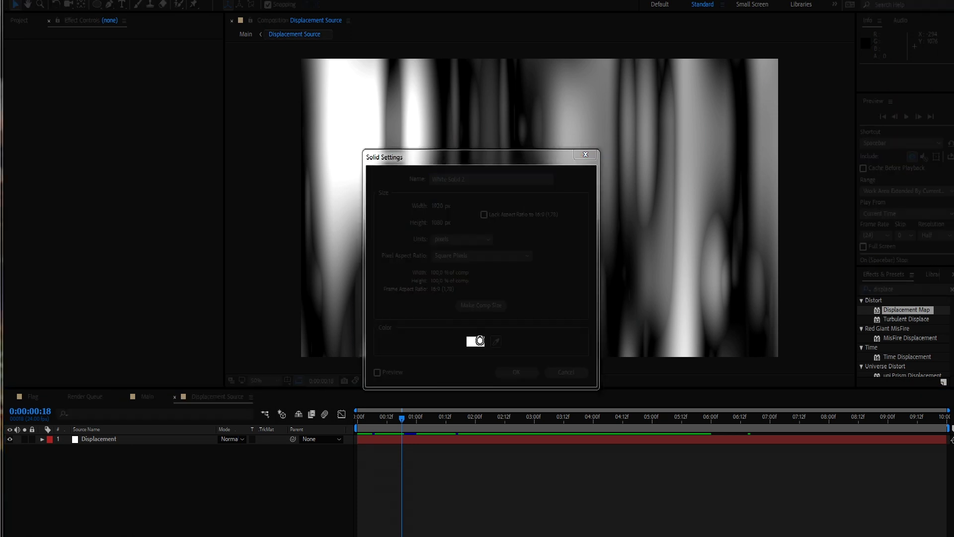
pyautogui.write('808080')
pyautogui.click(580, 207)
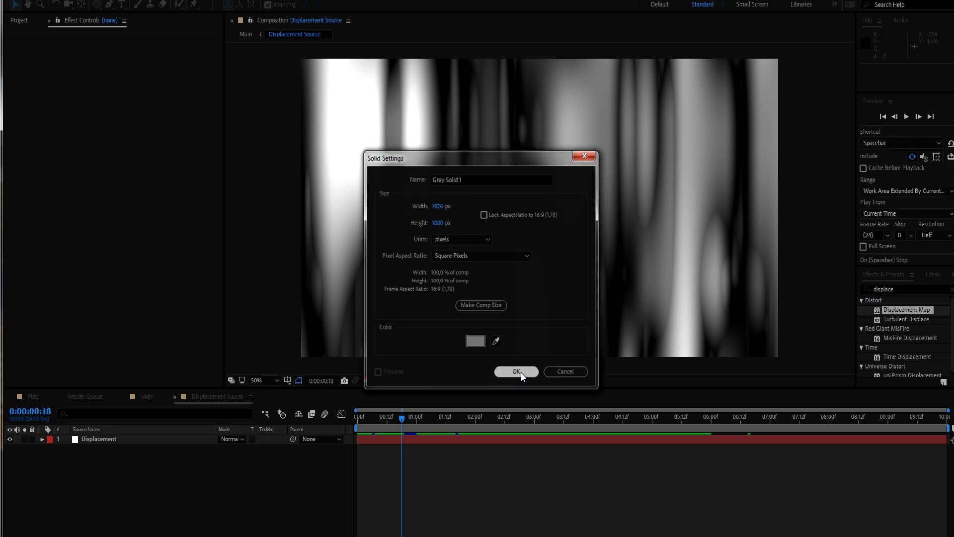
pyautogui.click(518, 372)
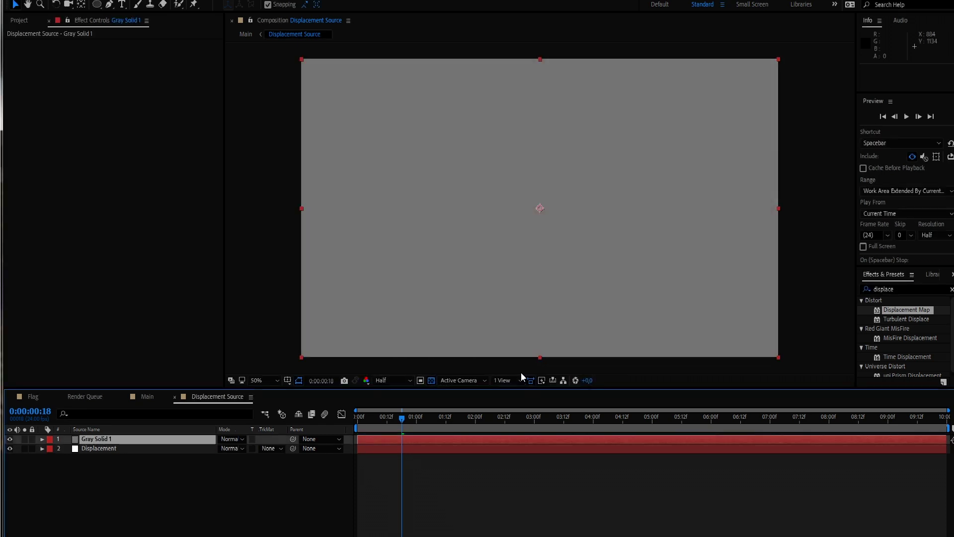
# Mask the solid's left side with a tall ellipse feathered to 142 pixels.
pyautogui.click(97, 5)
pyautogui.press(',')
pyautogui.moveTo(395, 109); pyautogui.dragTo(549, 342)
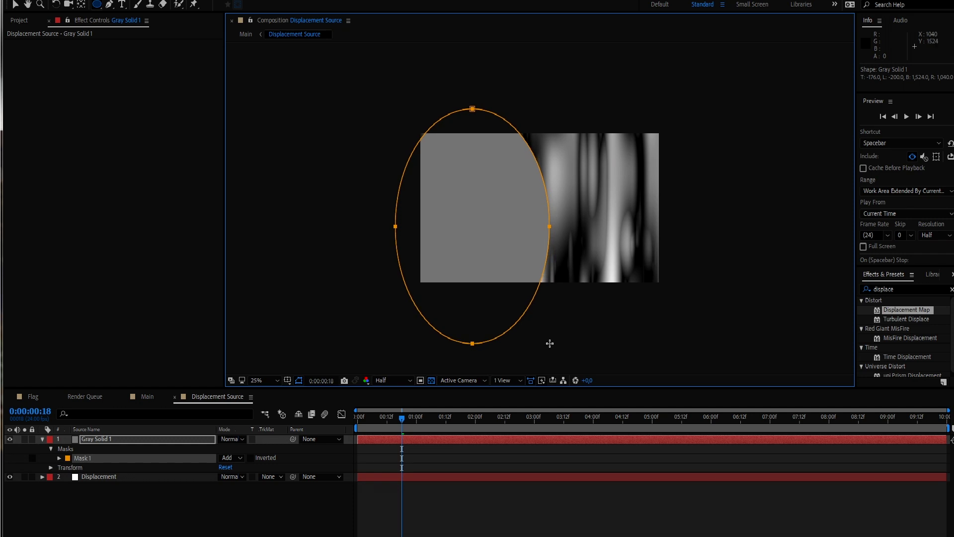
pyautogui.press('v')
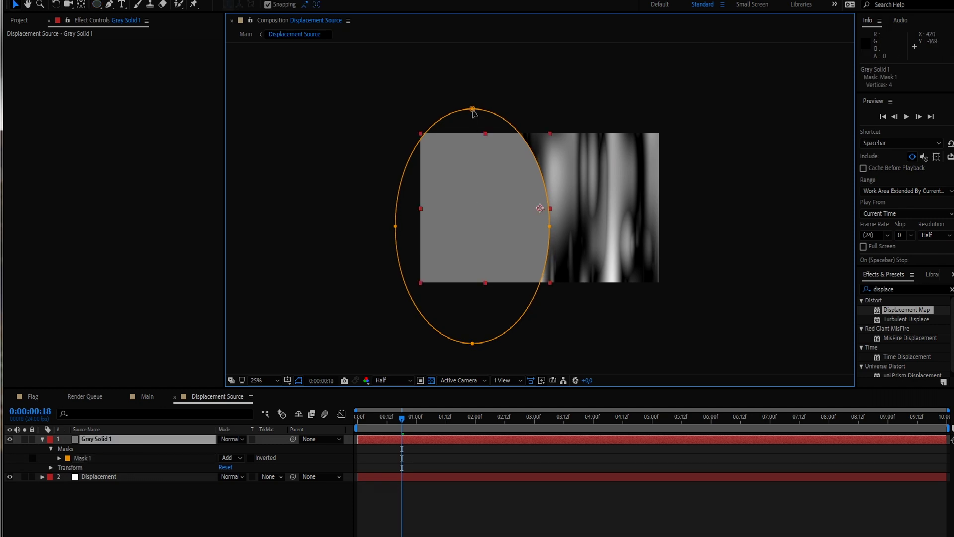
pyautogui.moveTo(472, 109); pyautogui.dragTo(472, 88)
pyautogui.press('f')
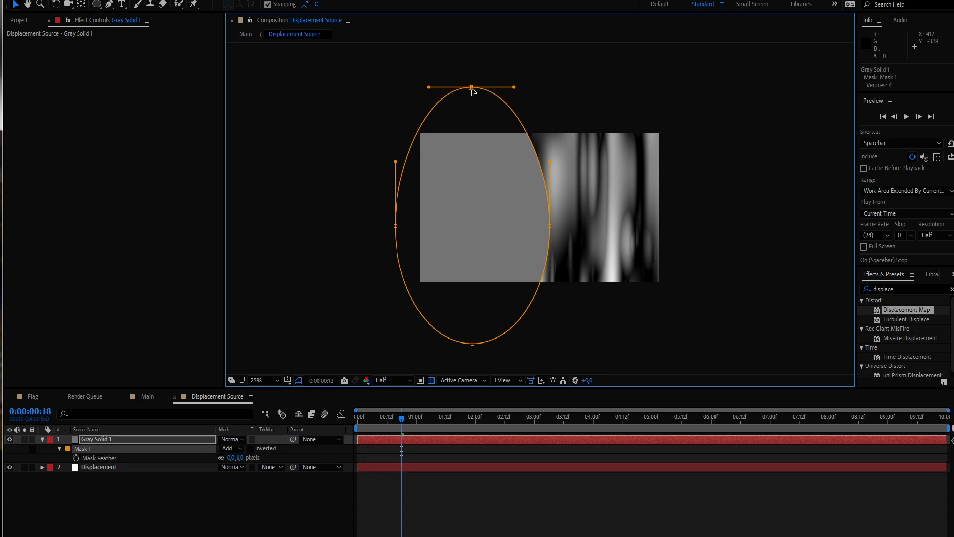
pyautogui.moveTo(239, 461); pyautogui.dragTo(303, 454)
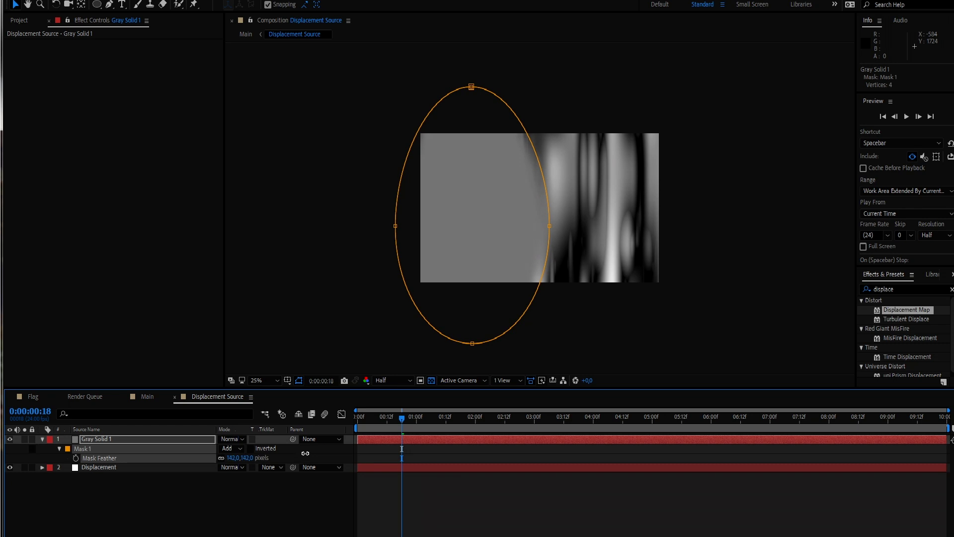
pyautogui.click(267, 526)
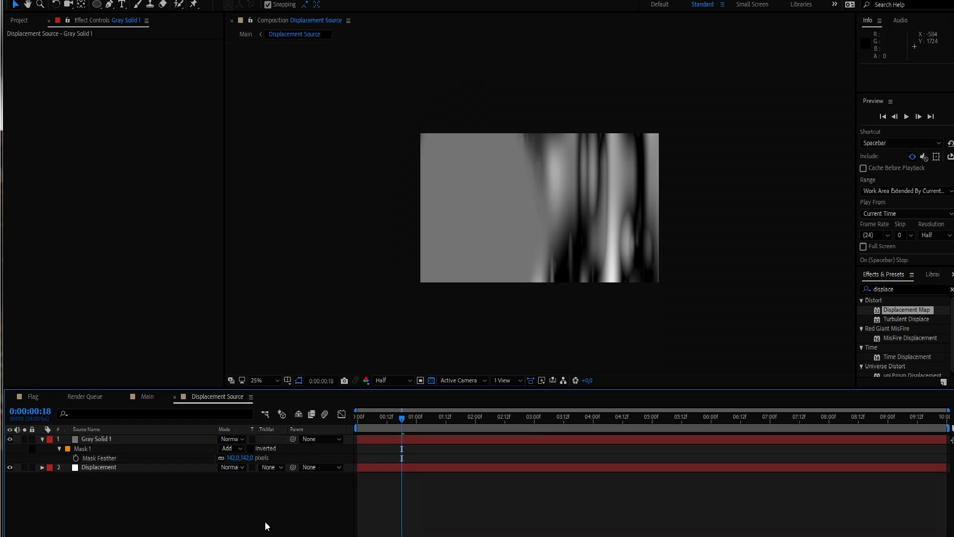
# Preview the Main composition from frame 0, checking the flag stays flat near the pole.
pyautogui.click(147, 396)
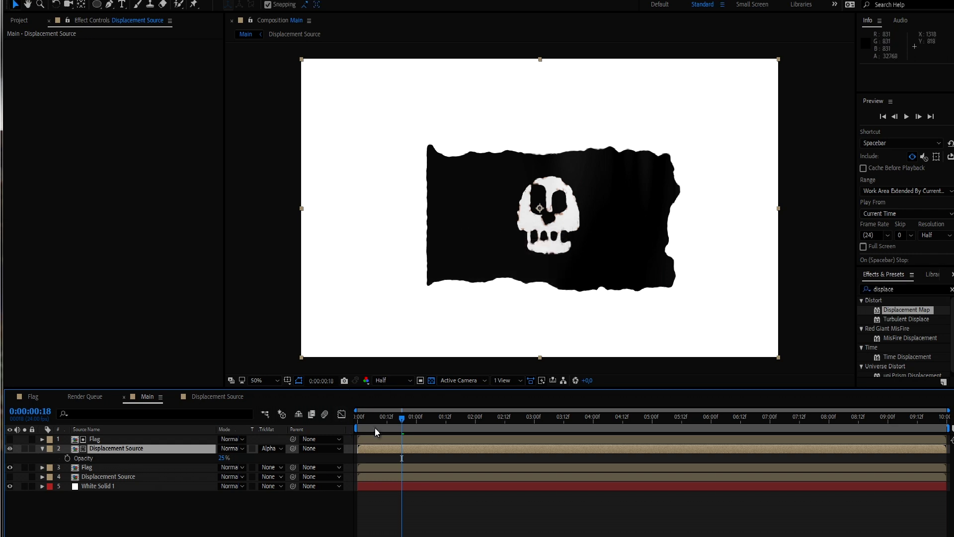
pyautogui.click(354, 419)
pyautogui.press('space')
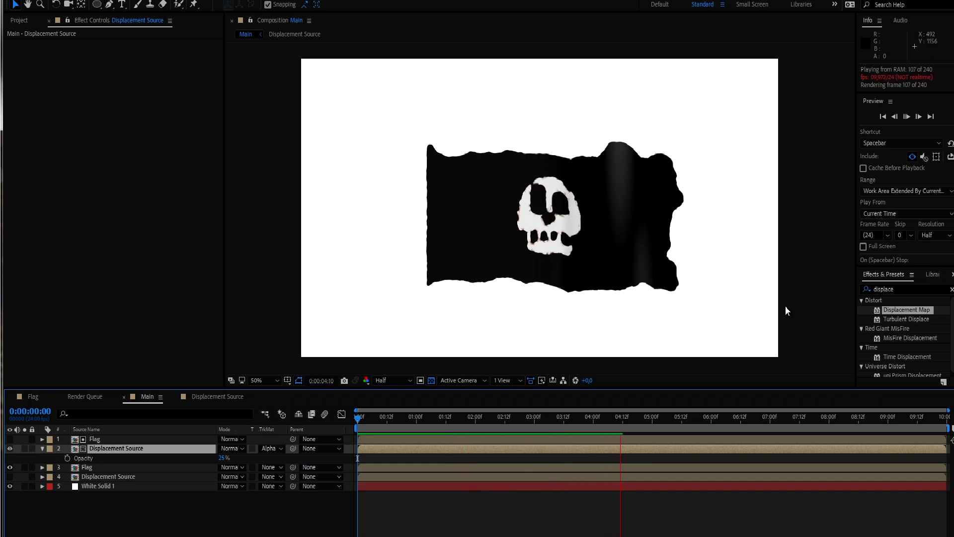
pyautogui.press('space')
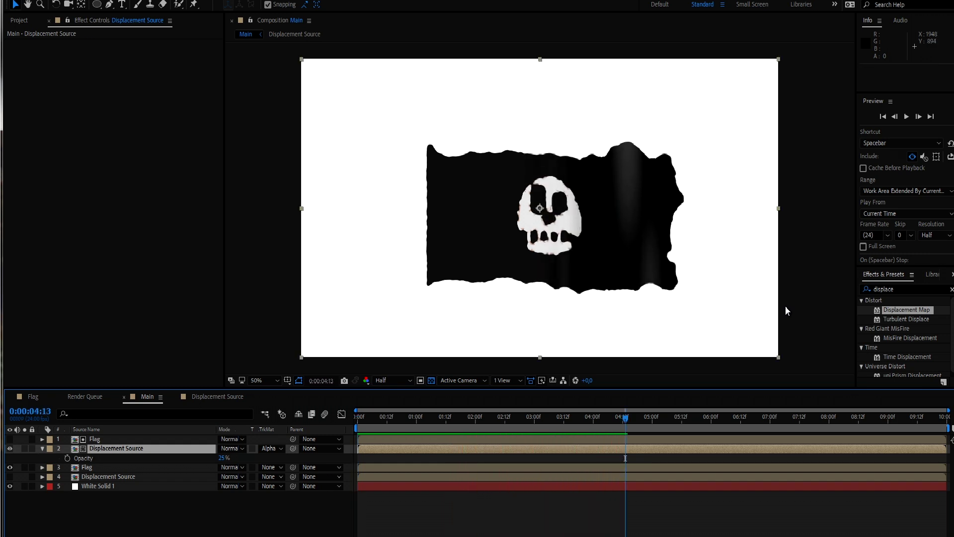
# In the Flag precomp, hide the skull layer y and add centred text 'SOMETHING'.
pyautogui.doubleClick(106, 469)
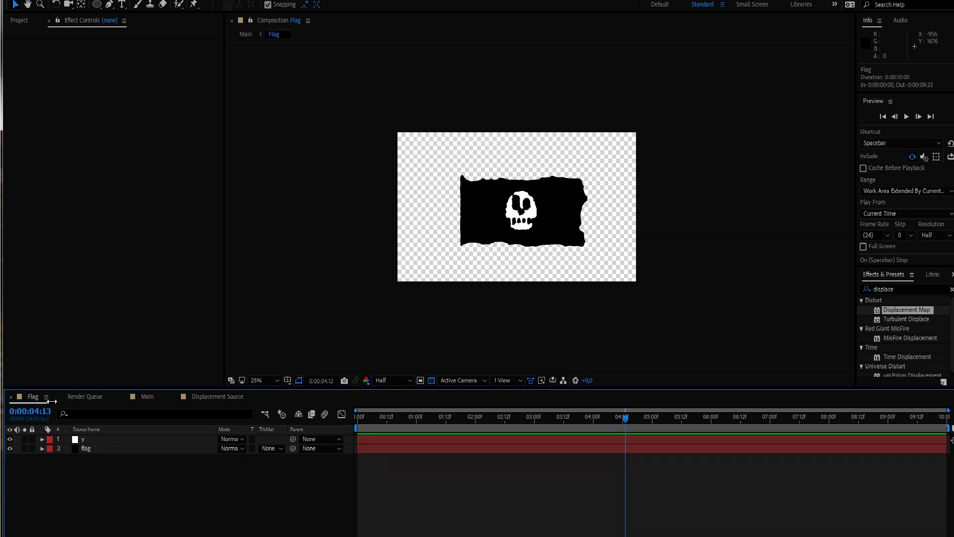
pyautogui.click(10, 438)
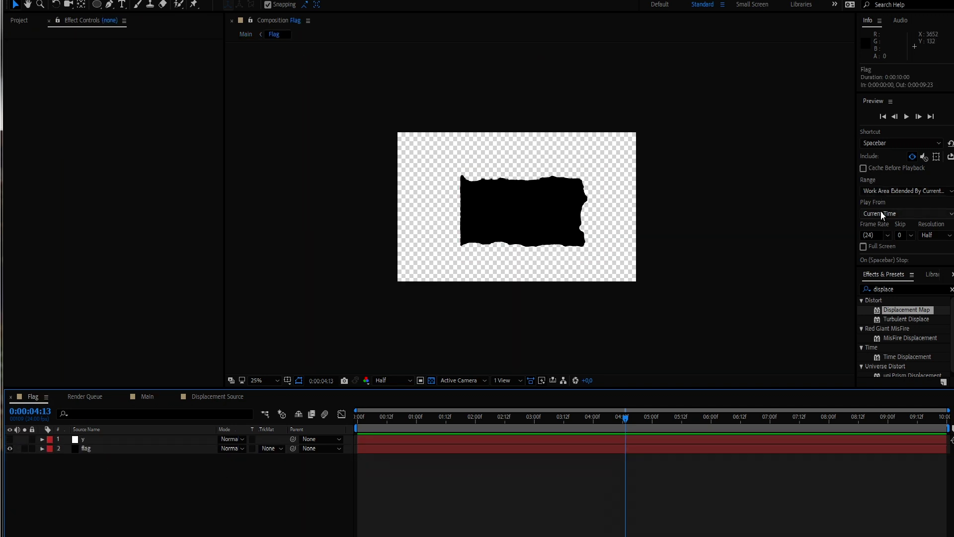
pyautogui.click(122, 4)
pyautogui.click(474, 211)
pyautogui.write('SOME')
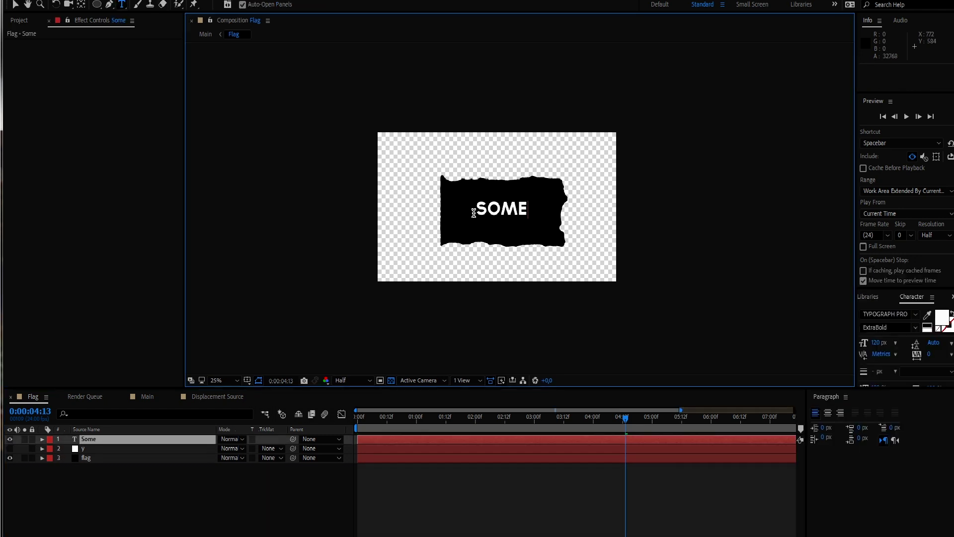
pyautogui.write('Thing')
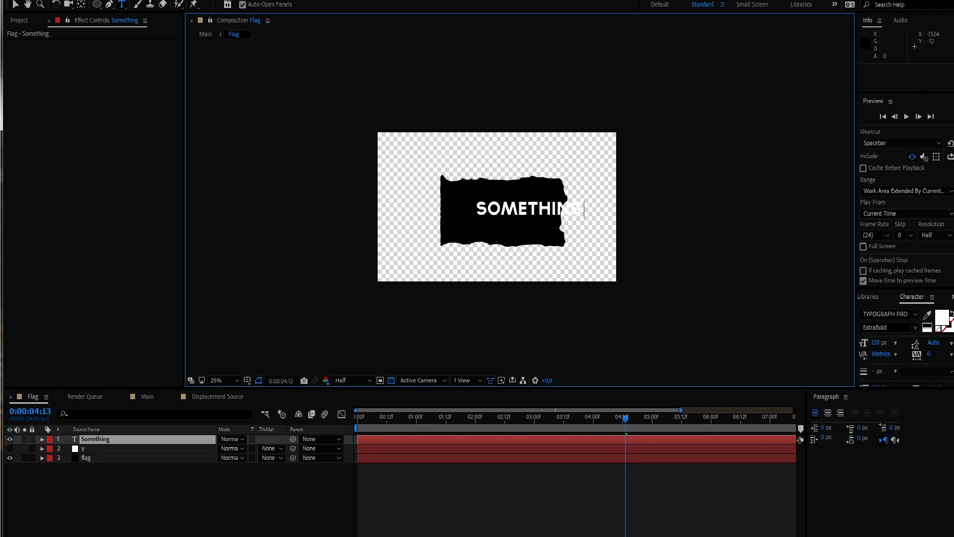
pyautogui.moveTo(510, 205); pyautogui.dragTo(521, 221)
pyautogui.scroll(4, 494, 211)
pyautogui.scroll(-2, 526, 204)
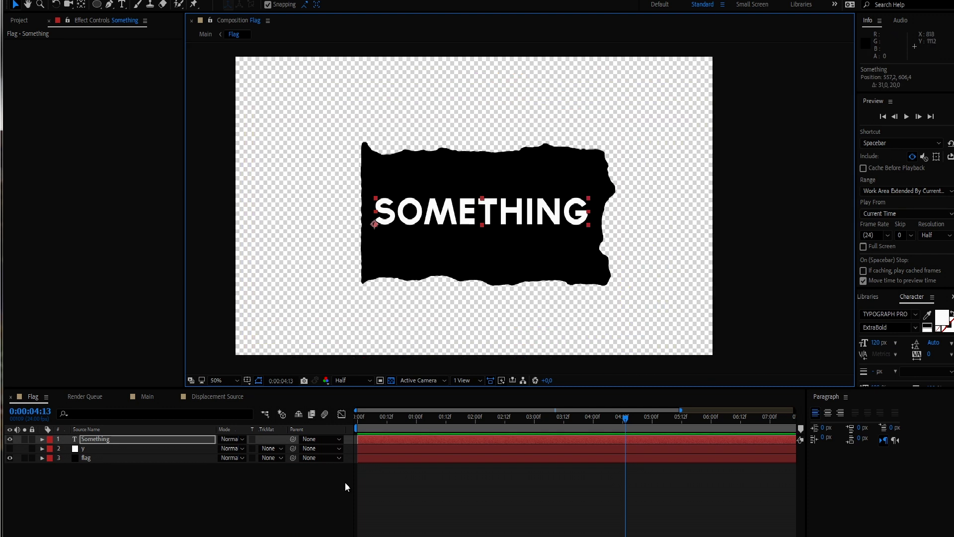
# Preview the waving flag with the new text in Main from the start.
pyautogui.click(147, 395)
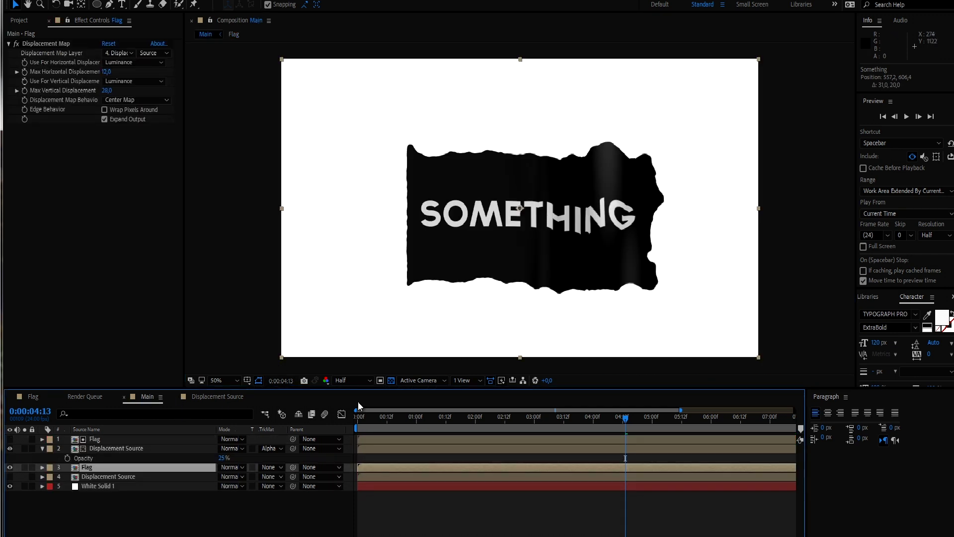
pyautogui.click(350, 416)
pyautogui.press('space')
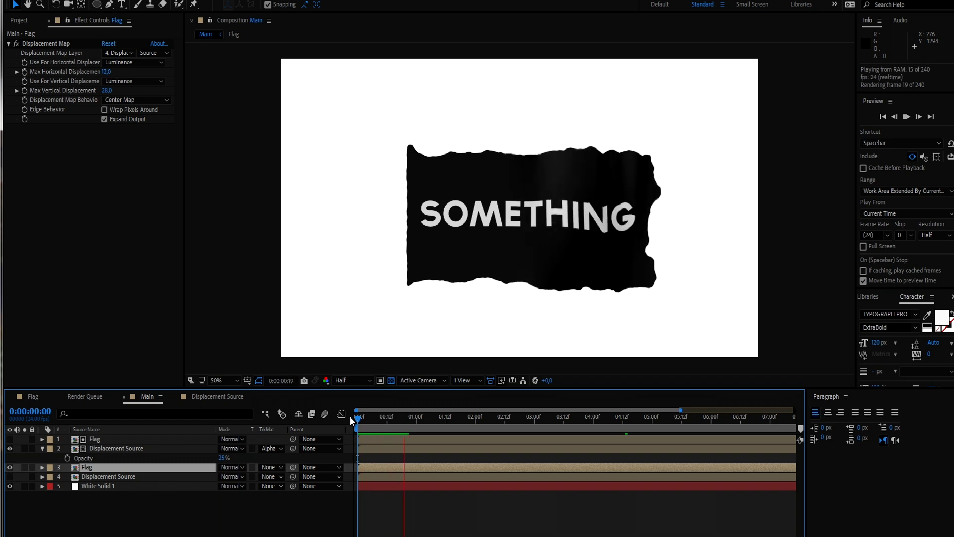